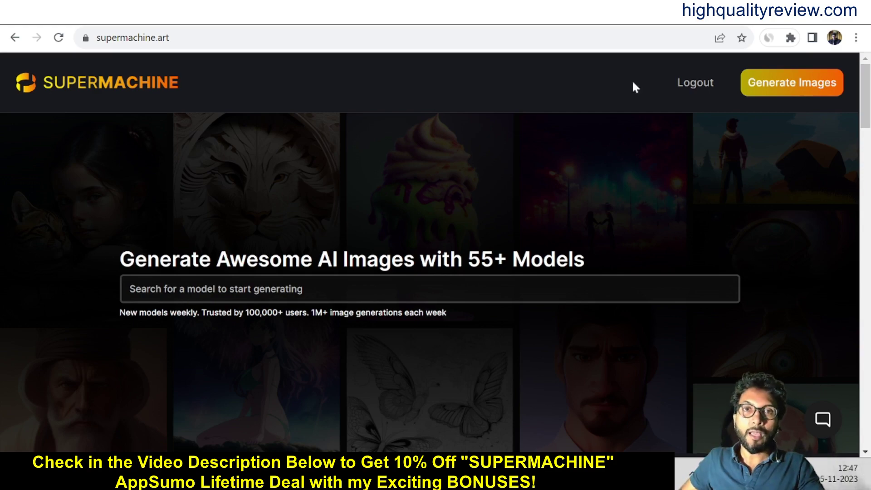
Switch to the AppSumo SUPERMACHINE tab showing the $79 lifetime deal.
key("ctrl+Tab")
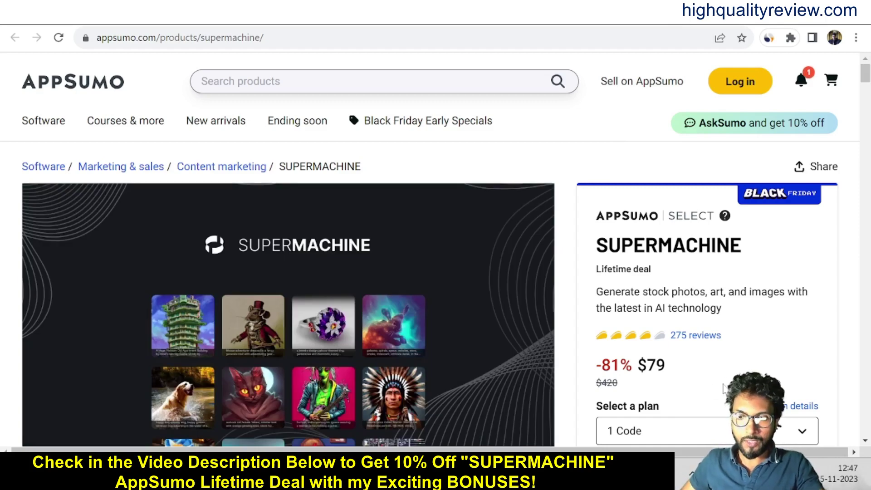
Review the $79 lifetime deal price and scroll down to the plan listings.
double_click(691, 370)
left_click(692, 368)
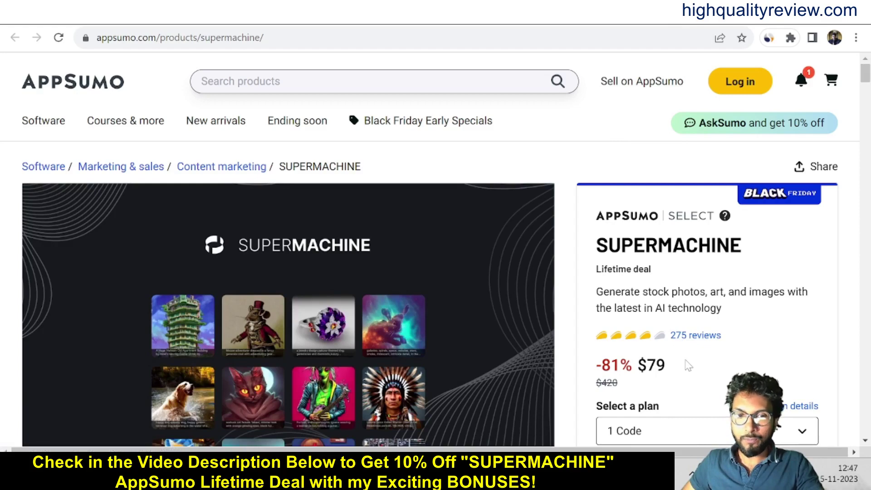
scroll(533, 326, "down", 2)
scroll(532, 325, "down", 5)
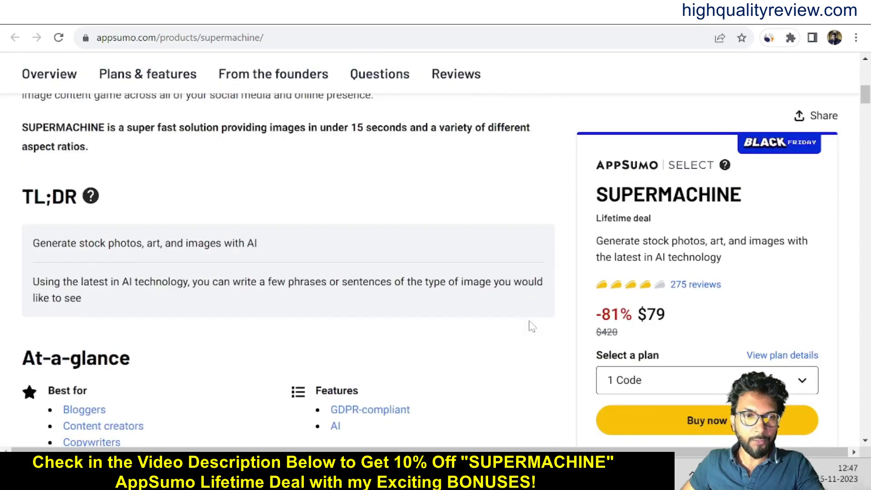
scroll(532, 326, "down", 3)
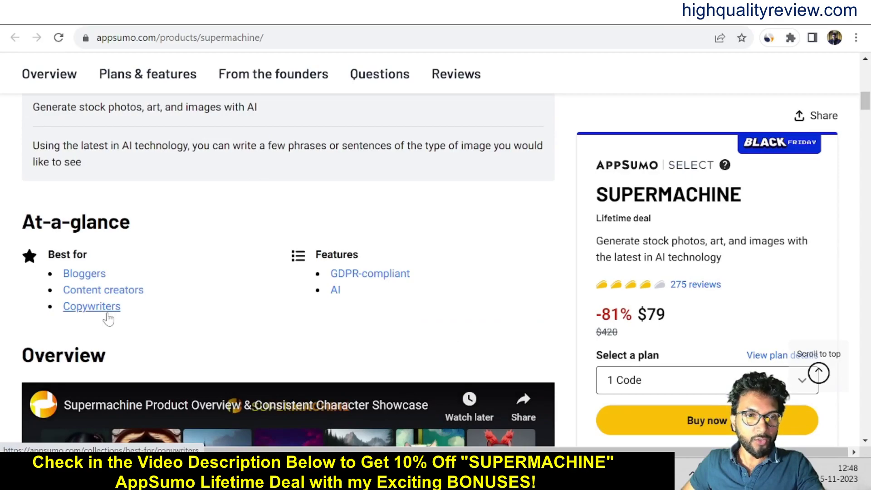
scroll(403, 291, "down", 10)
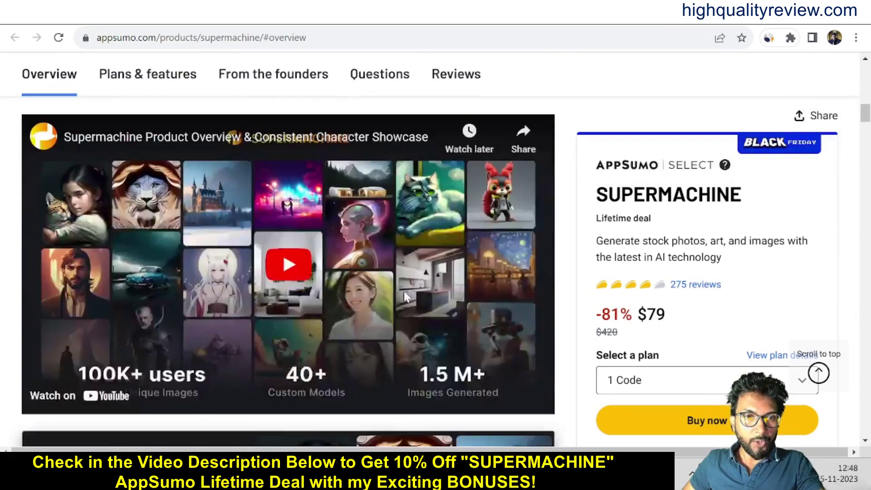
scroll(405, 296, "down", 15)
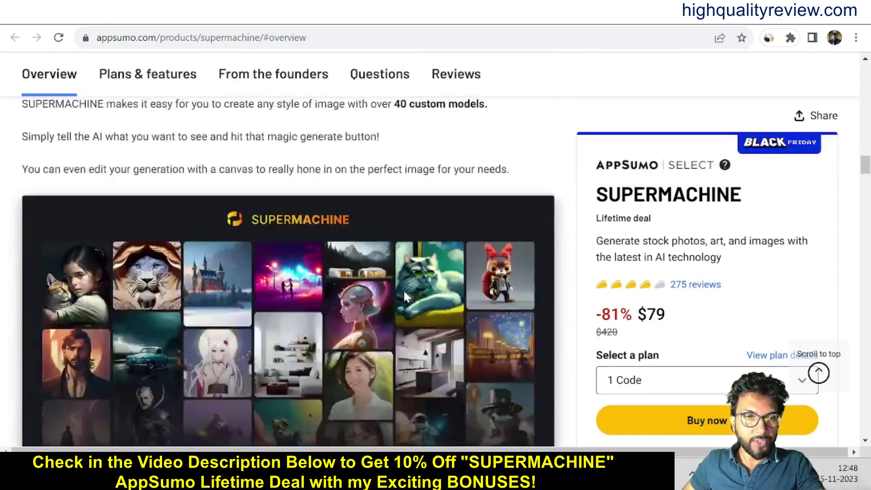
scroll(406, 296, "down", 12)
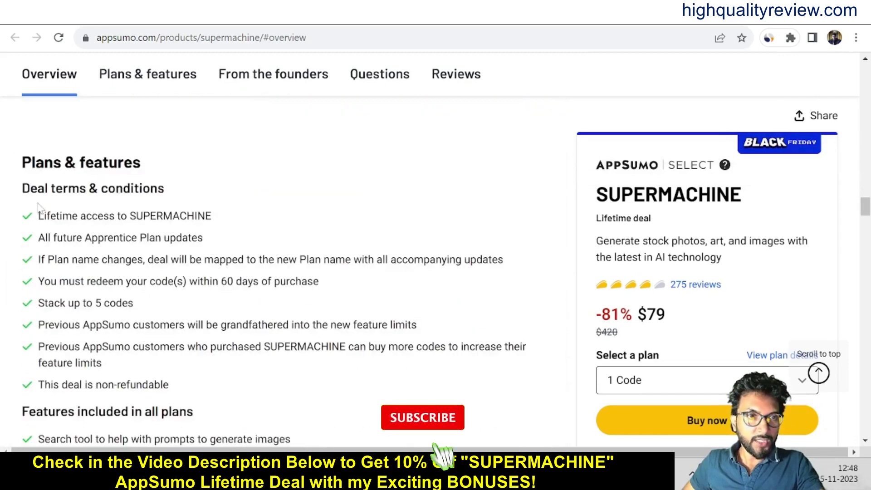
scroll(231, 217, "down", 6)
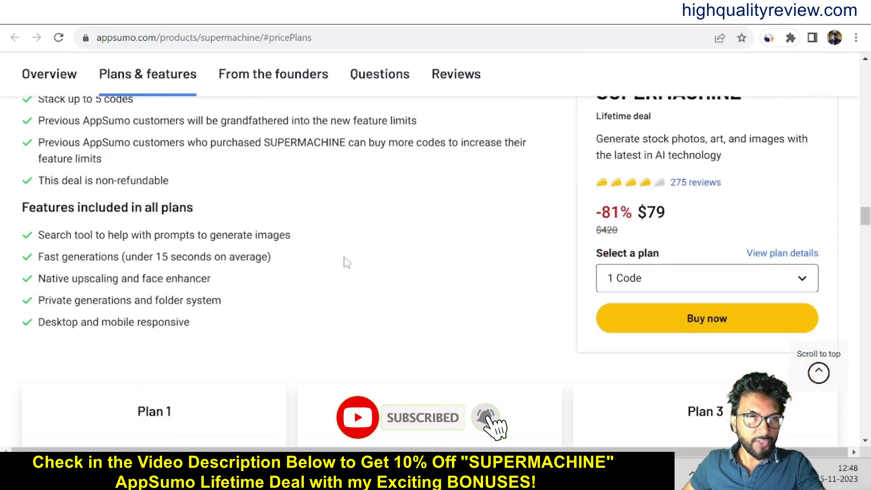
scroll(344, 262, "down", 8)
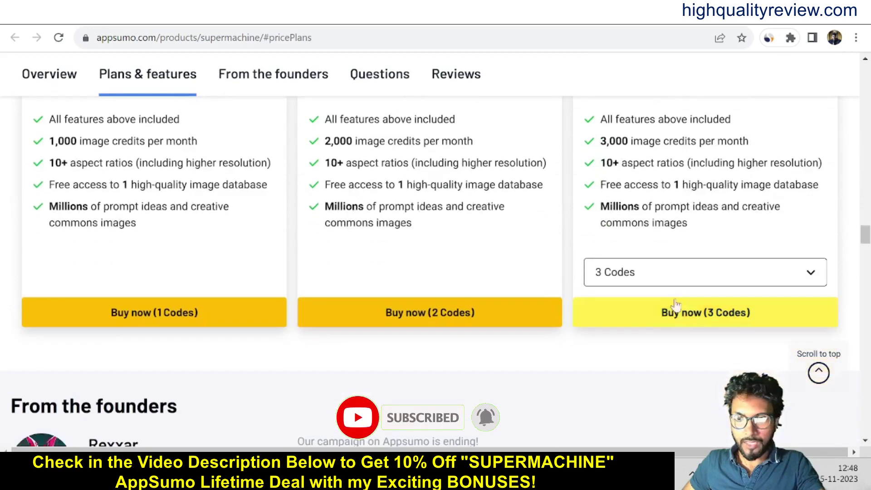
Check Plan 3's code quantity options, then return to the supermachine.art tab.
left_click(664, 282)
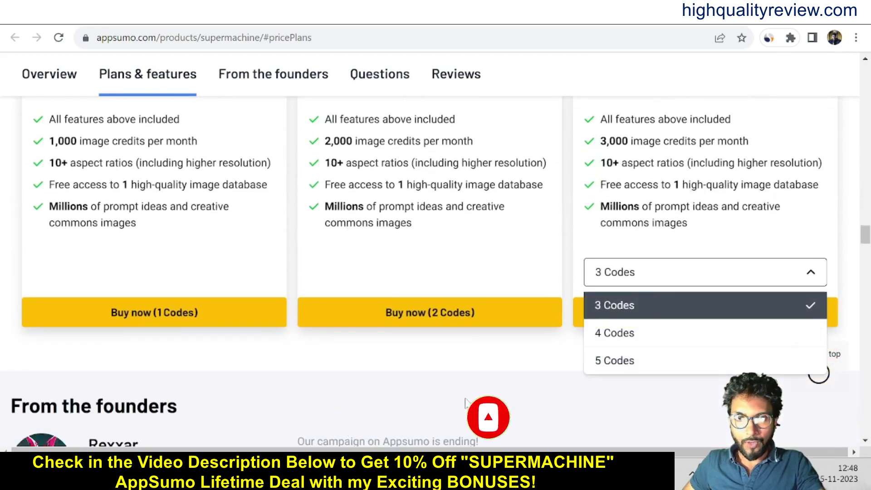
scroll(488, 417, "up", 5)
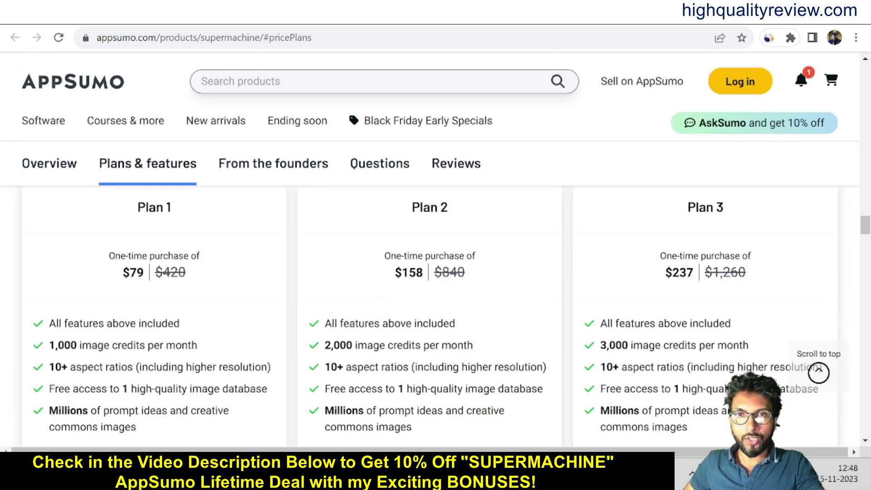
left_click(637, 13)
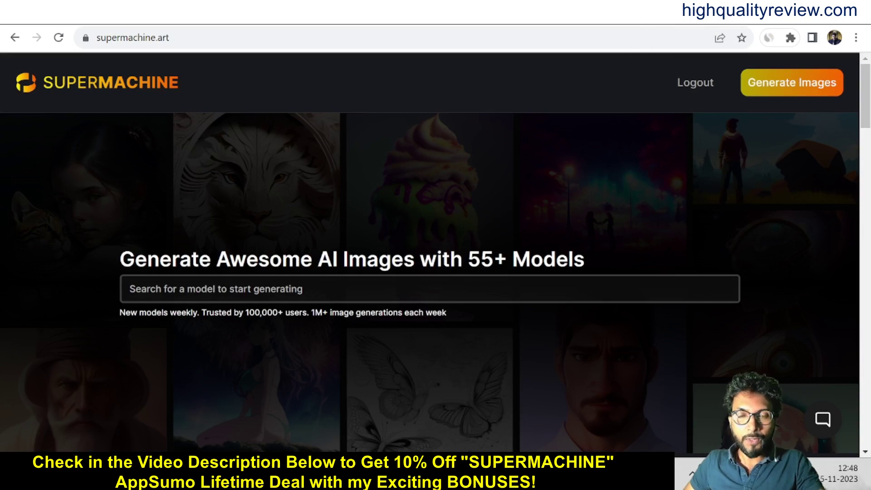
Browse the model gallery, then open the image generator with Reality, PLUS, AbstractXL and Anime models.
left_click(589, 289)
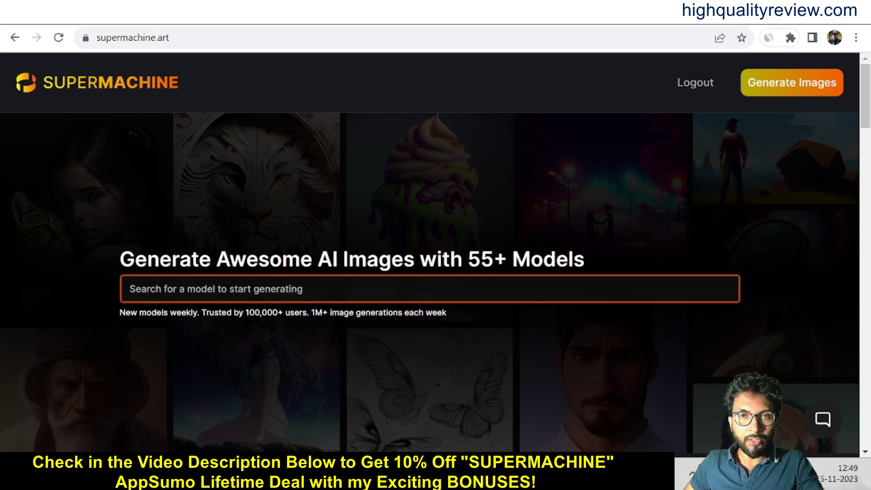
scroll(273, 361, "down", 5)
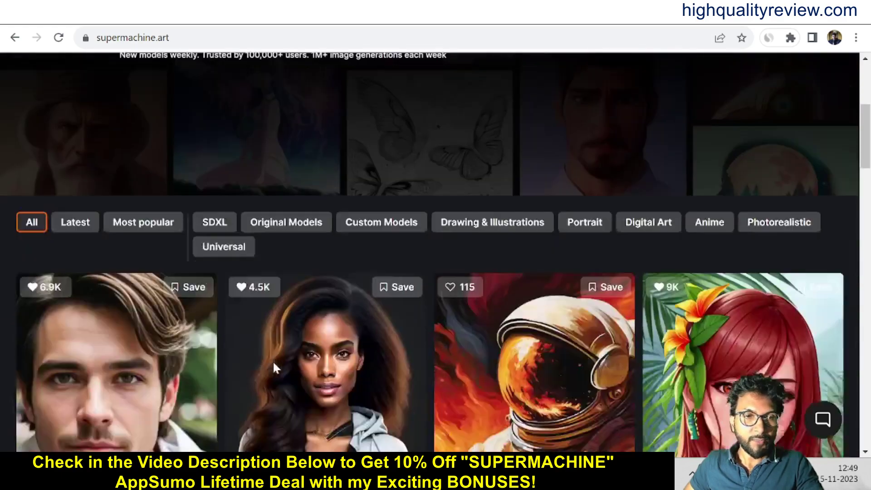
scroll(233, 369, "down", 15)
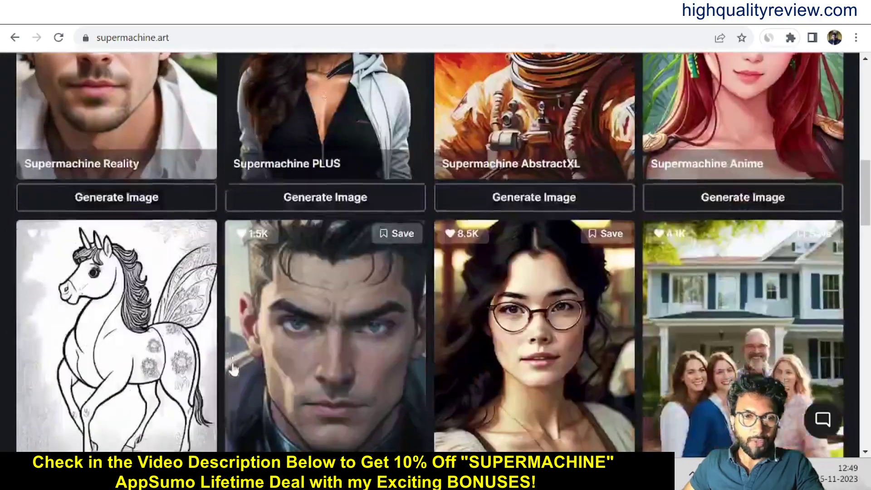
scroll(234, 369, "down", 20)
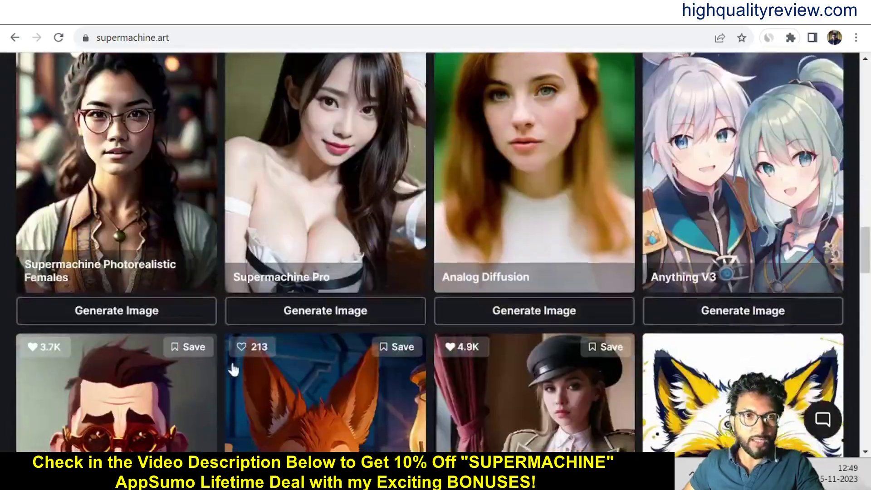
scroll(232, 370, "down", 20)
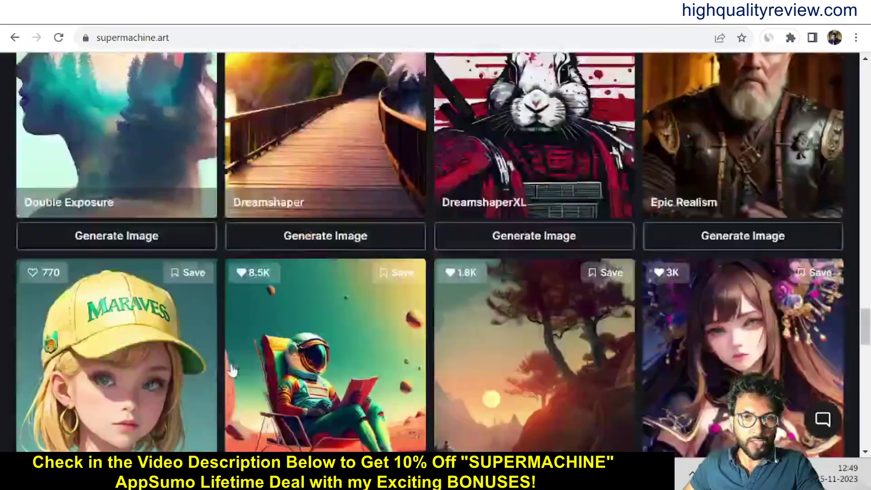
scroll(232, 370, "down", 20)
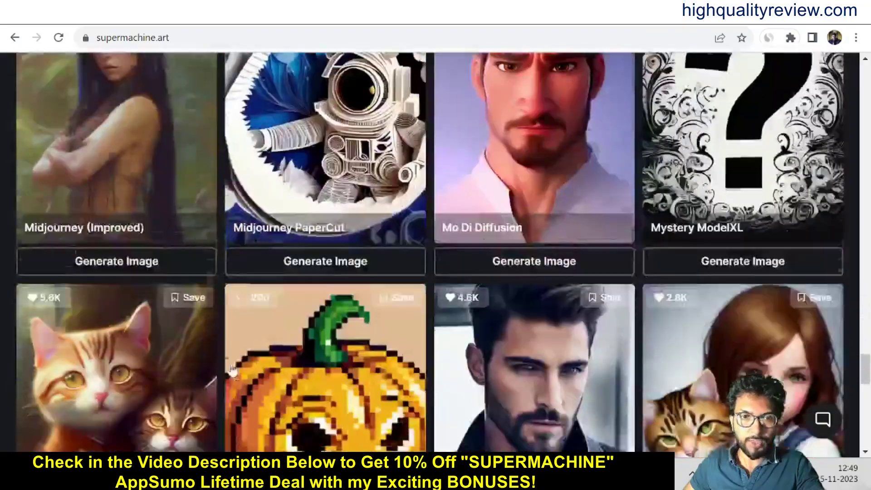
scroll(233, 370, "down", 15)
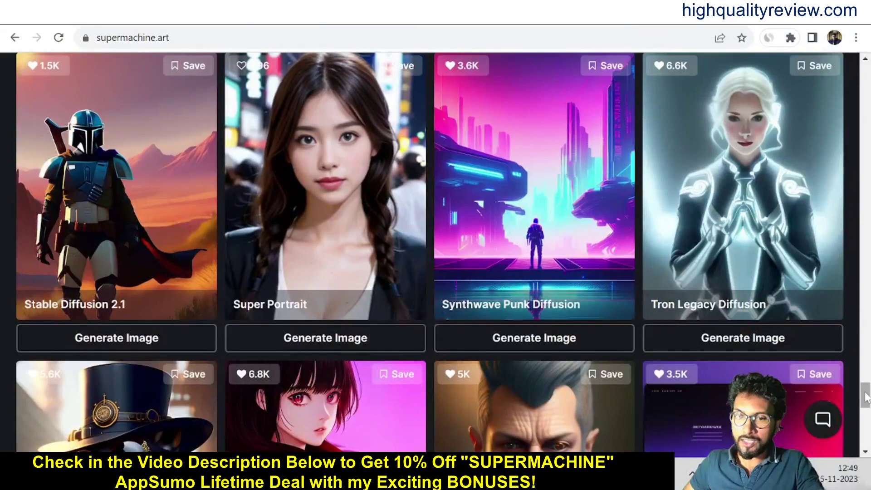
left_click_drag(865, 397, 866, 76)
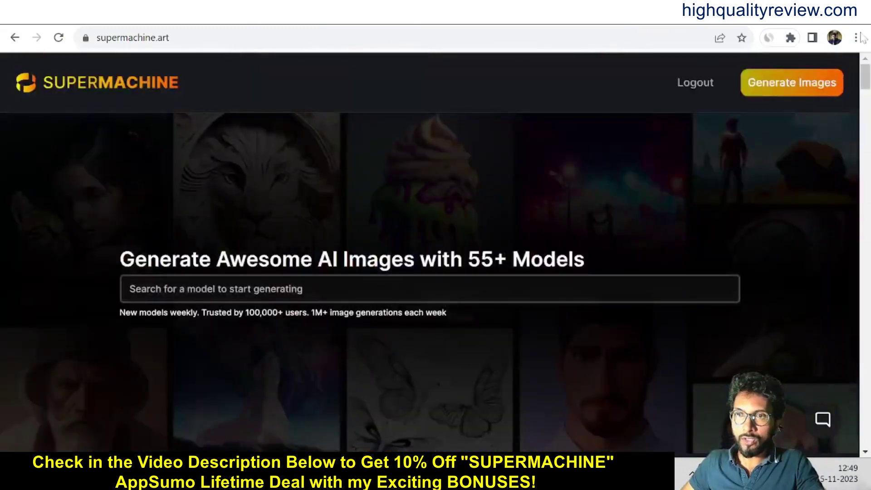
left_click(779, 87)
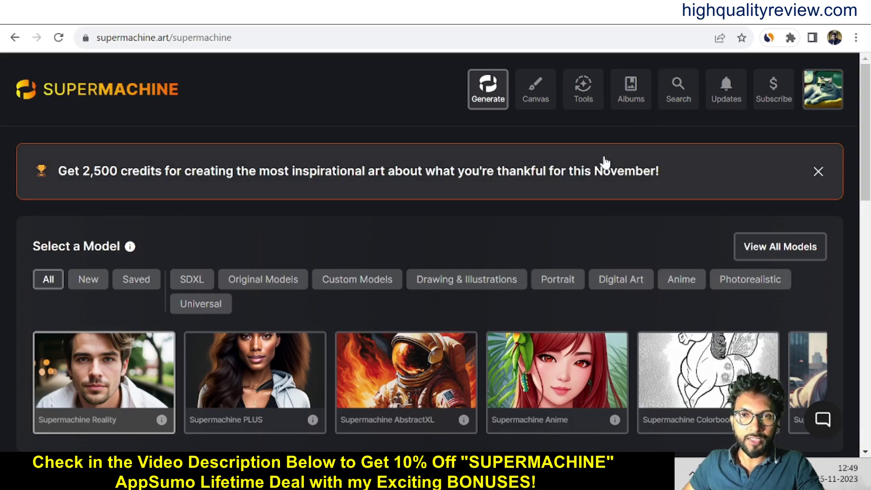
left_click(487, 99)
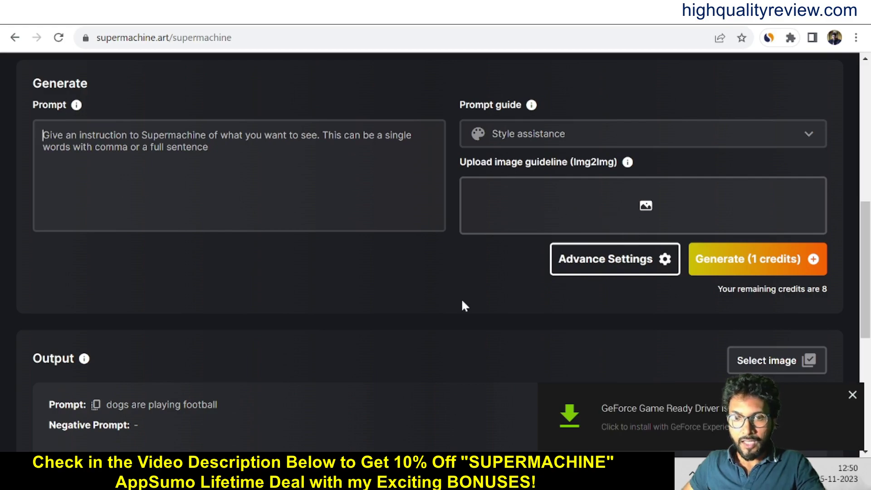
scroll(407, 304, "down", 6)
scroll(406, 304, "up", 10)
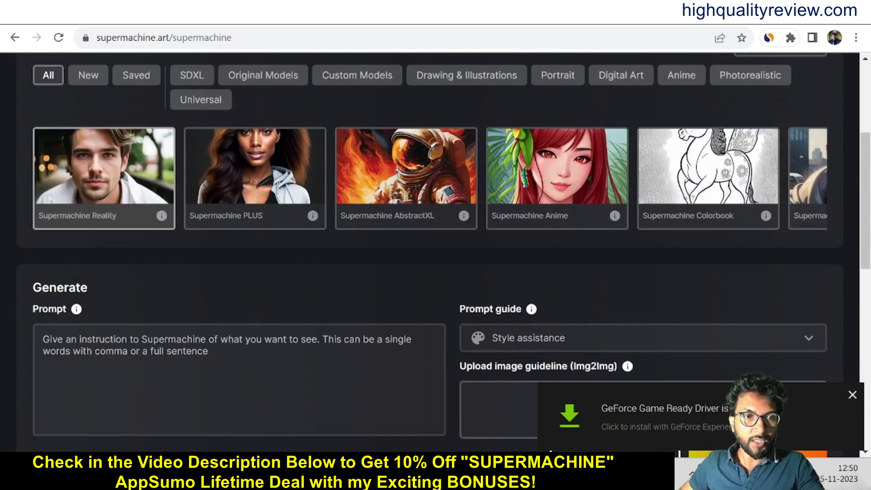
Enter the prompt 'Gym exercise' and review the style options, keeping Style assistance.
type("G")
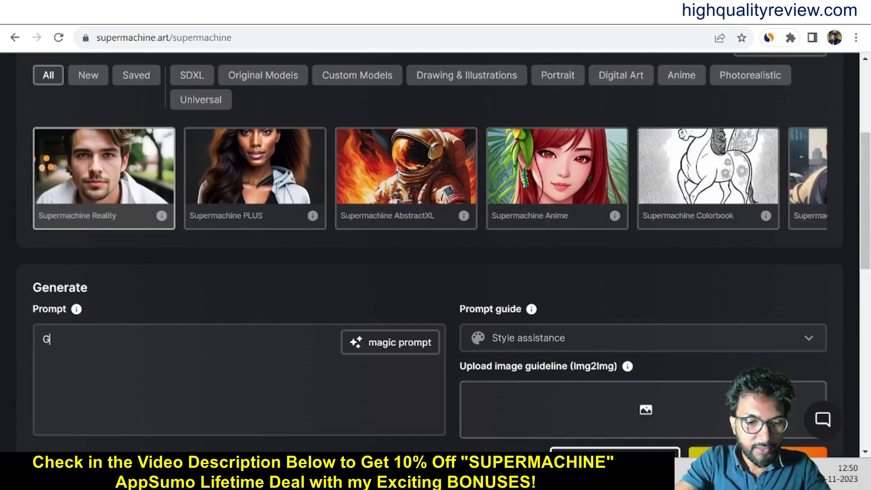
type("ym e")
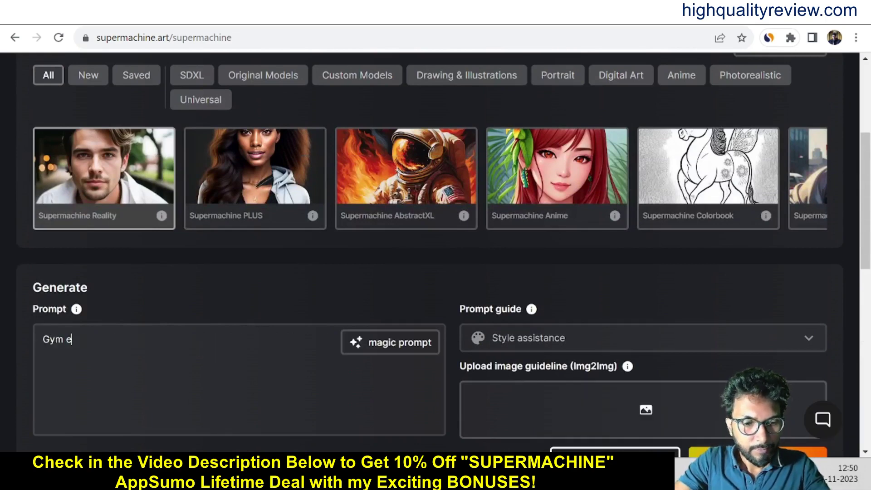
type("xercise")
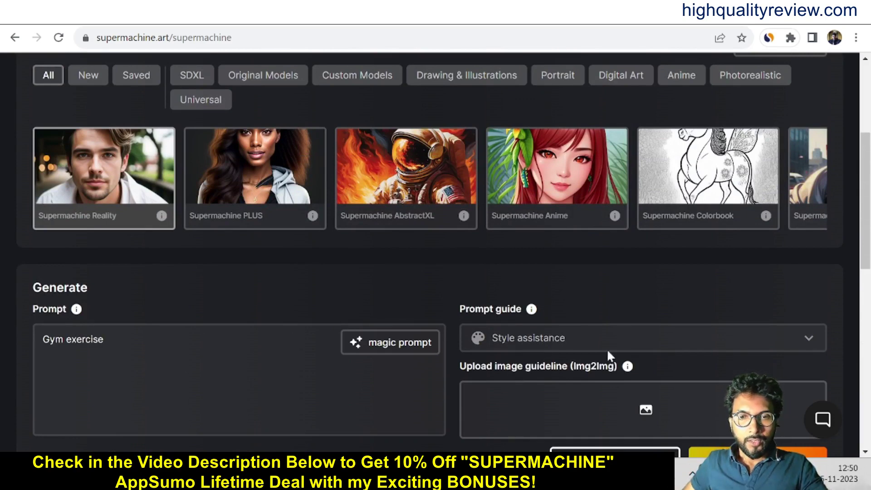
left_click(608, 337)
scroll(760, 320, "down", 3)
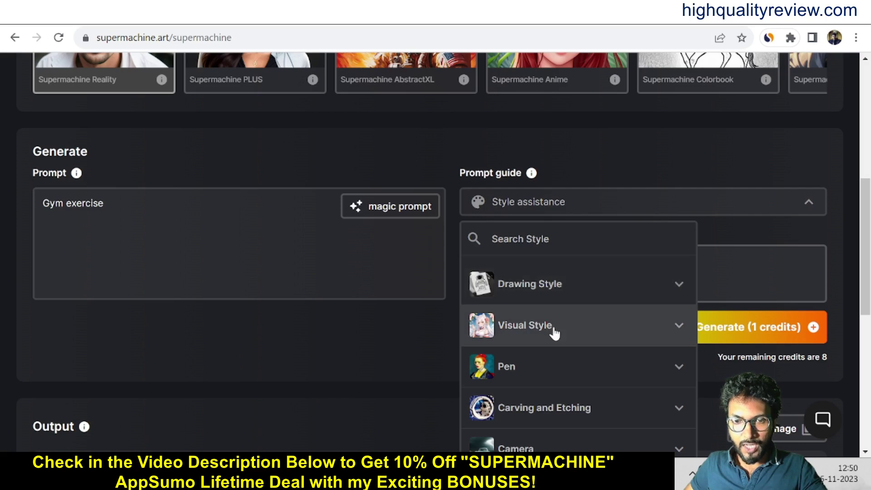
scroll(581, 366, "down", 2)
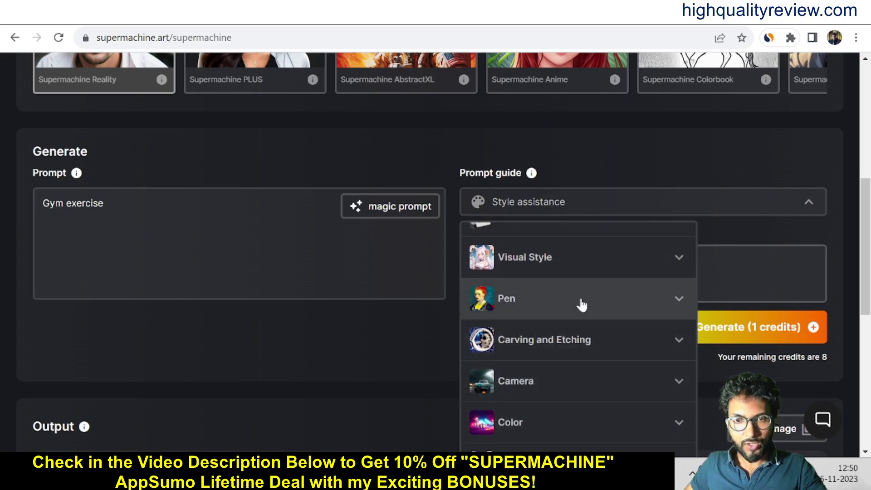
scroll(562, 318, "up", 2)
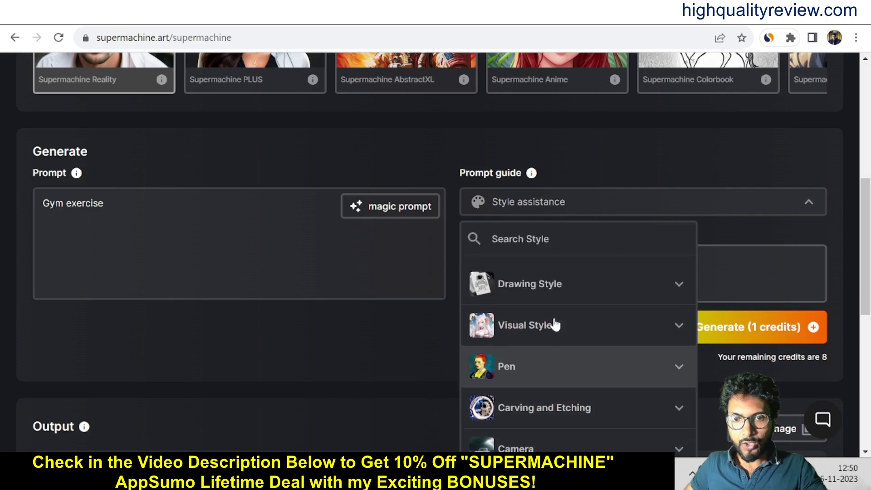
left_click(718, 230)
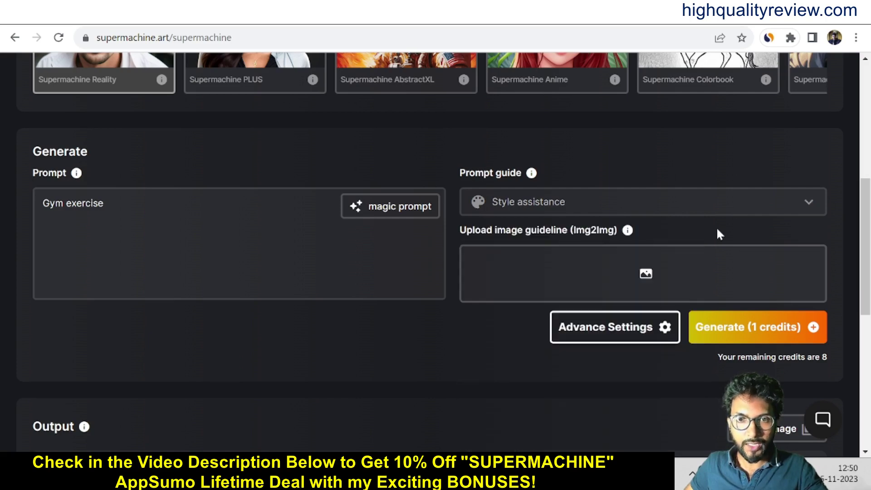
scroll(388, 354, "down", 5)
scroll(565, 313, "up", 5)
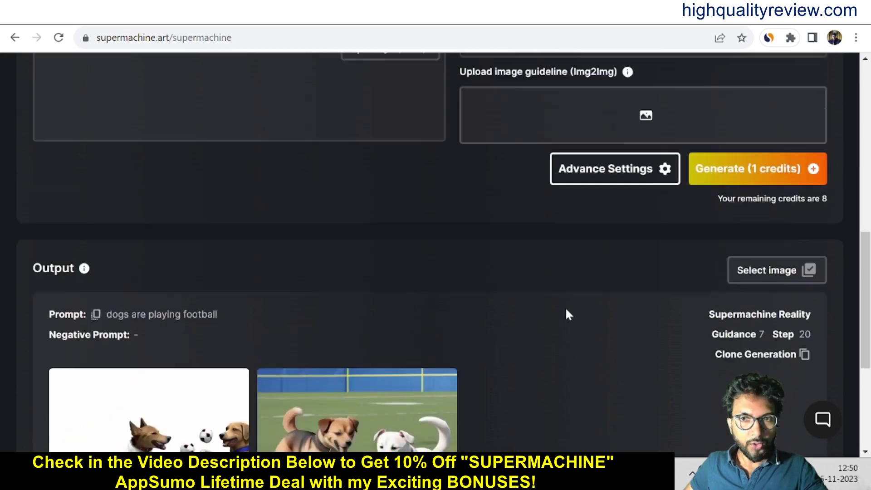
Raise Prompt Guidance from 7 to 7.5 in the advanced settings.
left_click(631, 333)
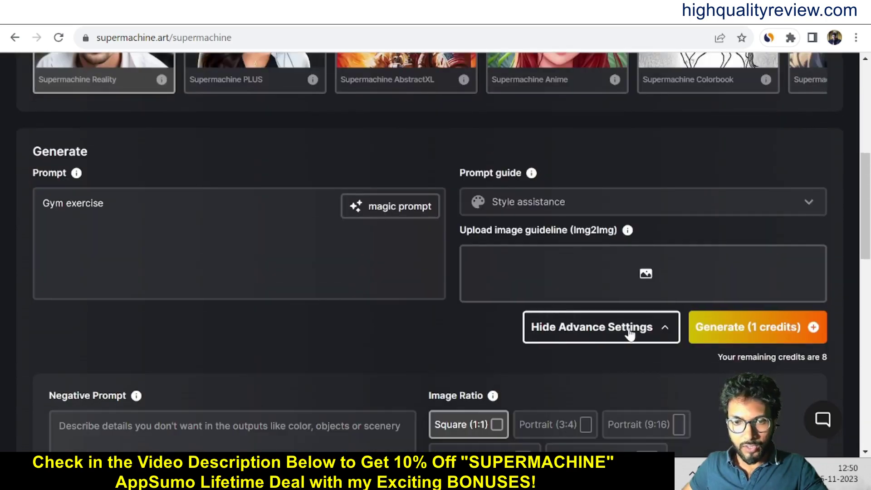
scroll(354, 306, "down", 4)
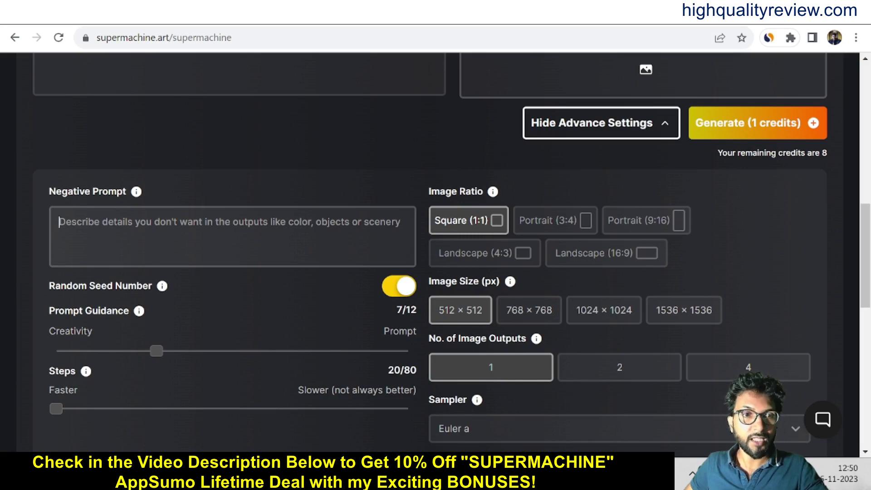
left_click(59, 222)
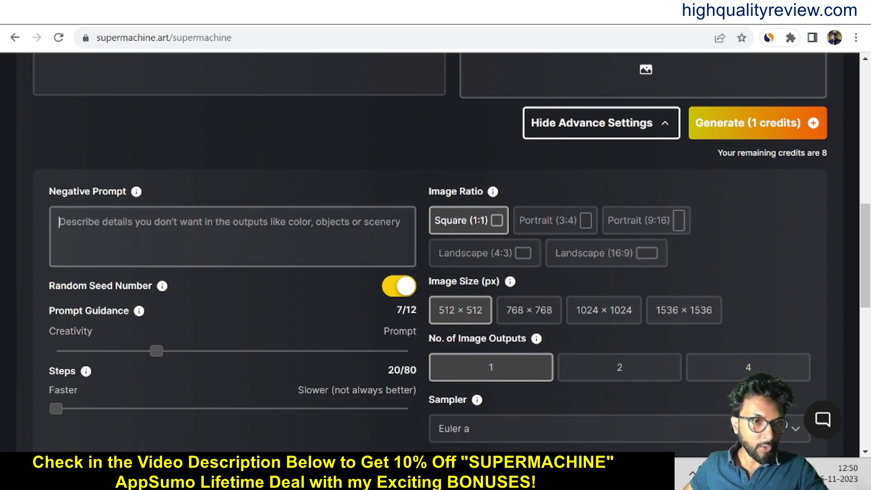
left_click_drag(208, 350, 168, 351)
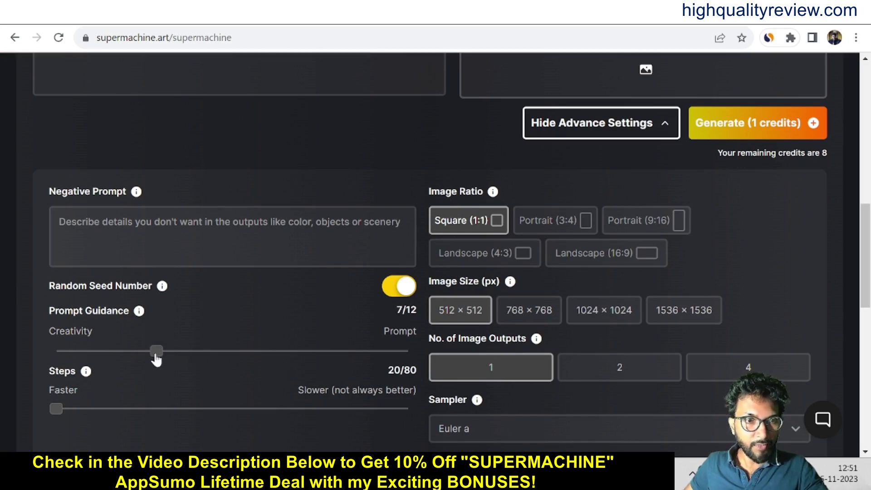
left_click_drag(160, 354, 177, 355)
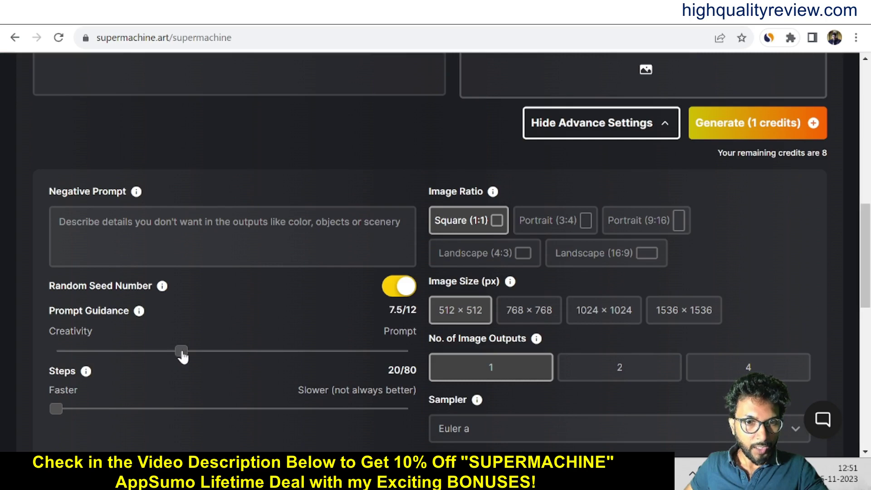
Review the remaining settings: Square 512 × 512, one output, Euler a sampler, 20 steps.
scroll(214, 356, "down", 2)
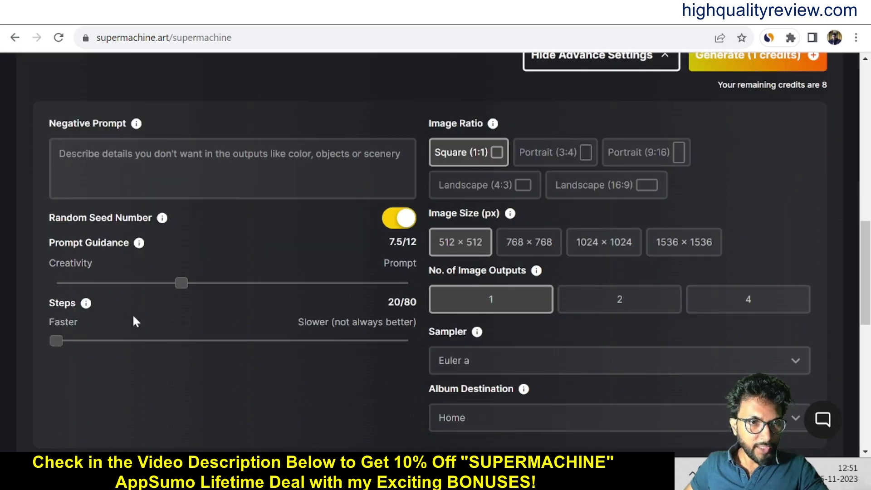
mouse_move(86, 306)
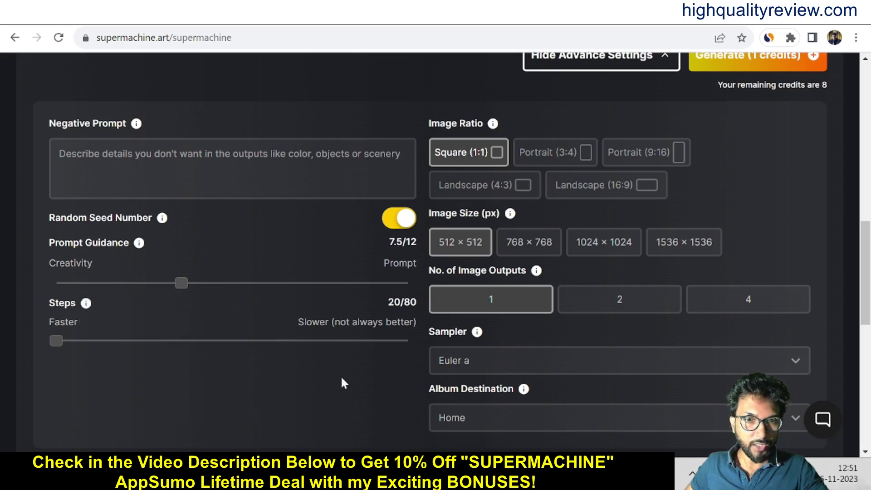
scroll(765, 268, "up", 2)
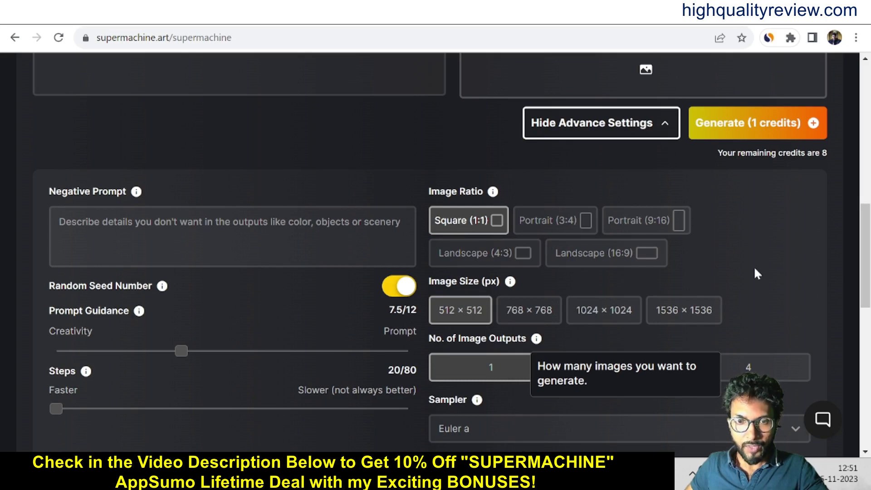
scroll(750, 272, "down", 2)
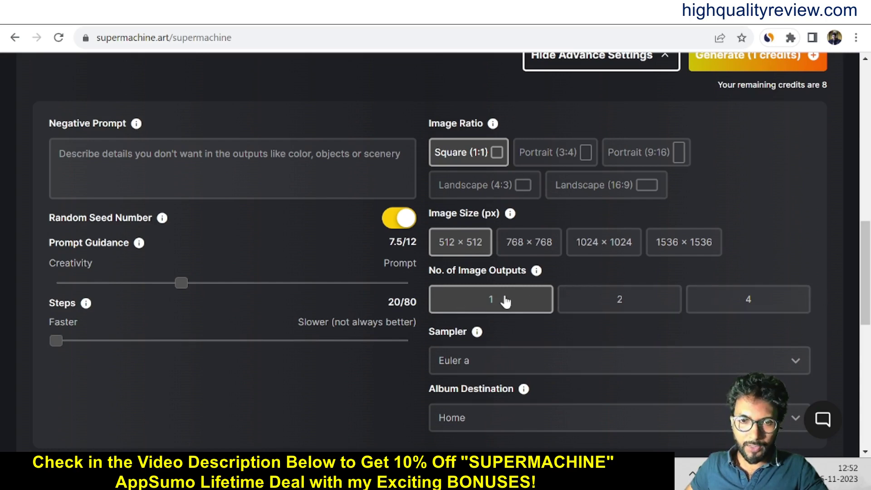
scroll(506, 301, "down", 3)
scroll(389, 278, "up", 5)
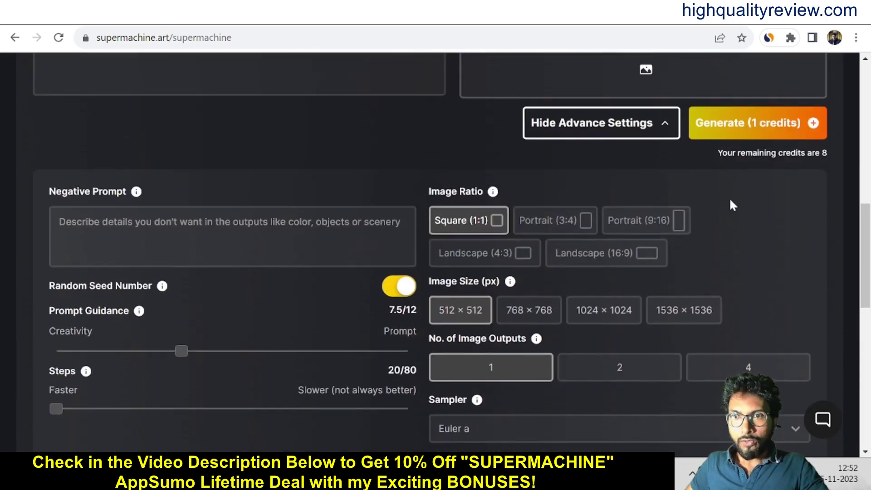
Generate the Gym exercise image and view the resulting treadmill picture.
left_click(751, 123)
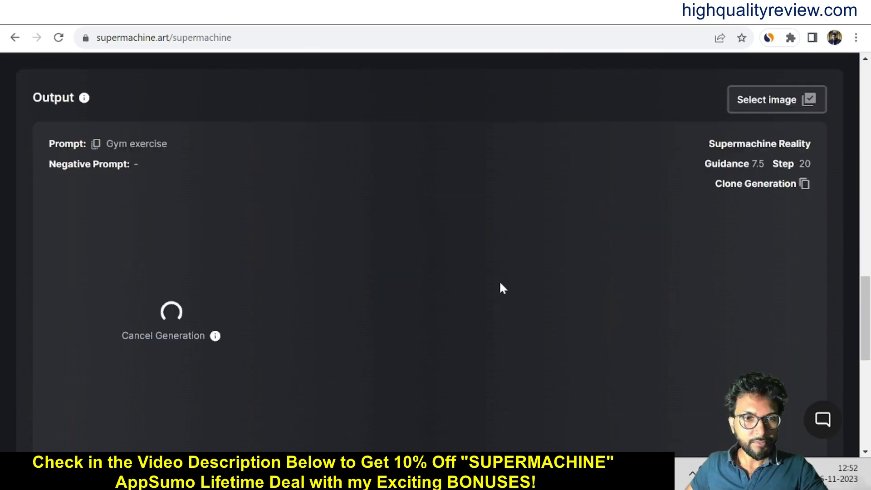
scroll(502, 289, "down", 2)
mouse_move(189, 234)
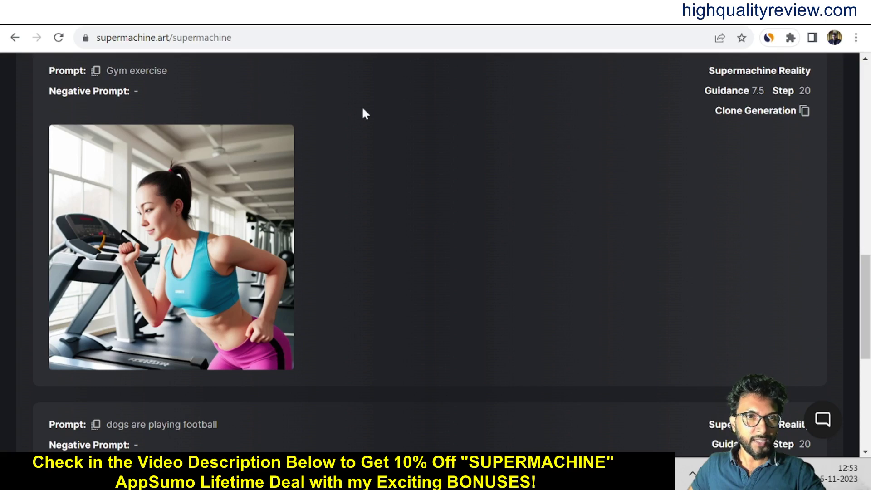
mouse_move(163, 204)
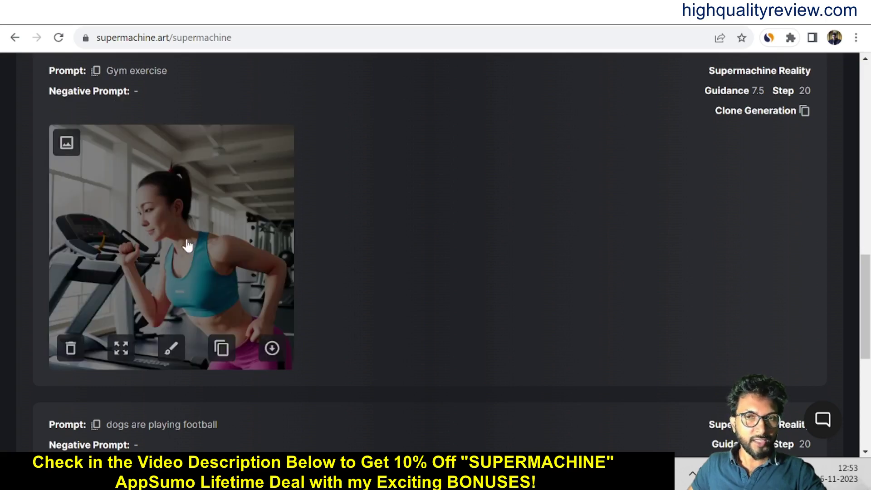
Switch to the Canvas workspace with its blank white drawing area.
scroll(561, 290, "up", 15)
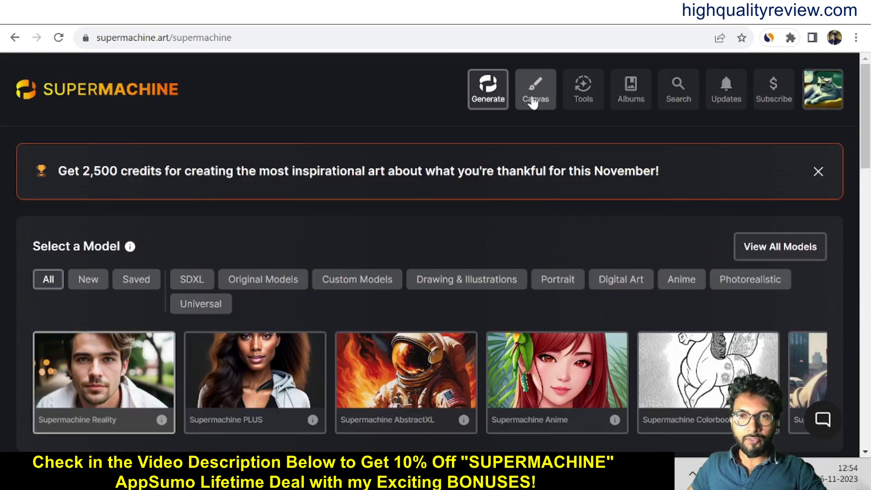
left_click(534, 102)
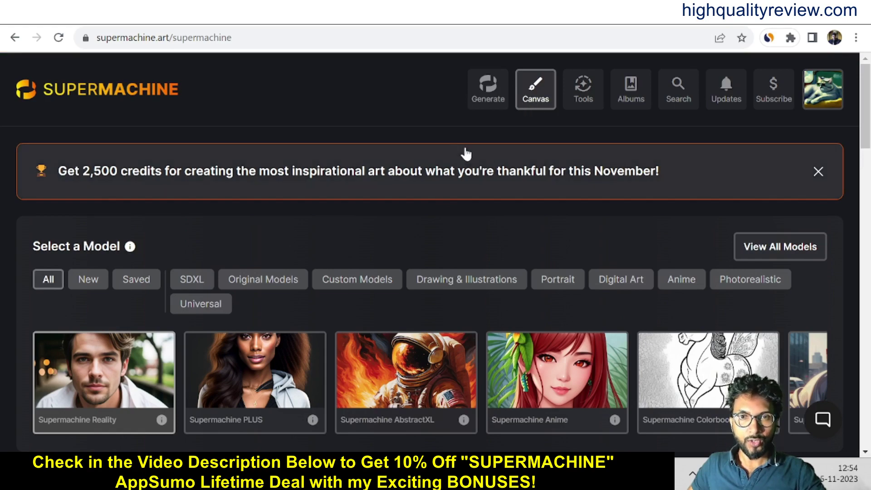
scroll(465, 151, "down", 7)
Change the canvas background colour from white to blue #3e5995.
scroll(412, 301, "down", 3)
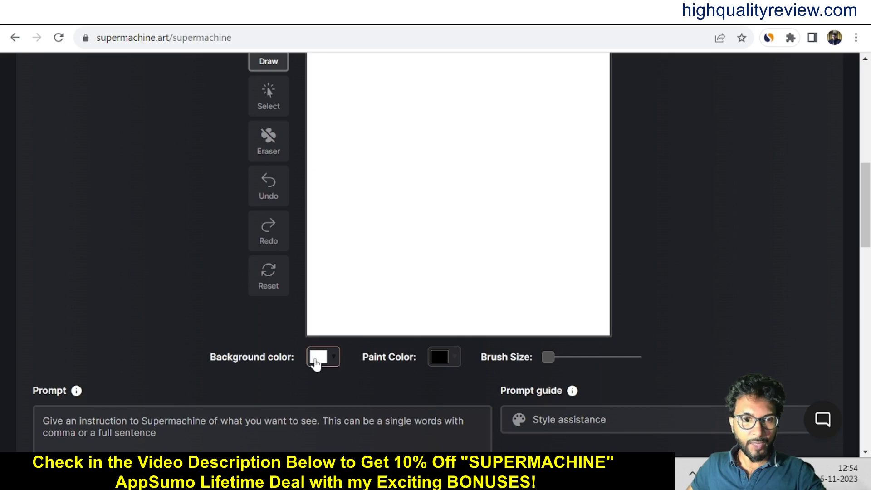
left_click(319, 358)
left_click(367, 217)
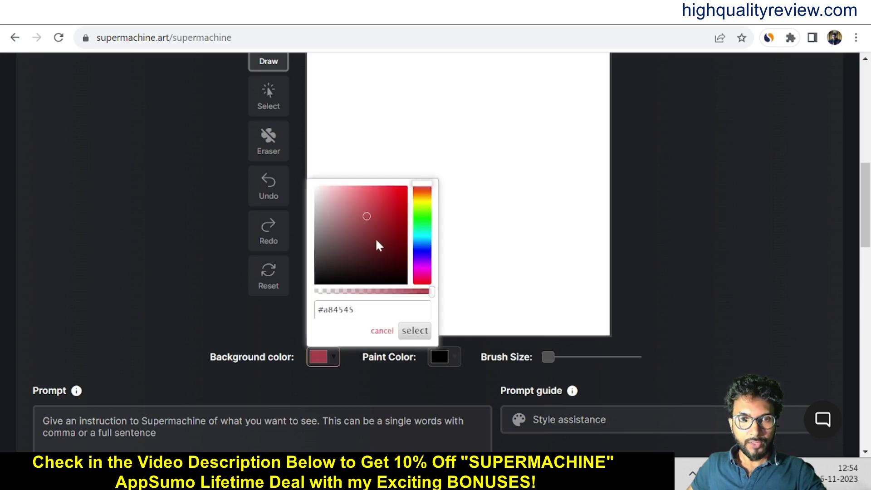
left_click(421, 221)
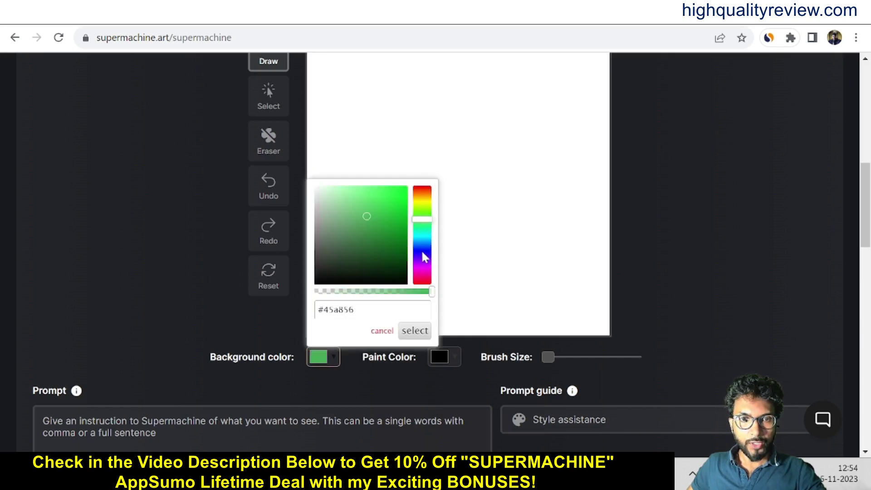
left_click(422, 245)
left_click(363, 220)
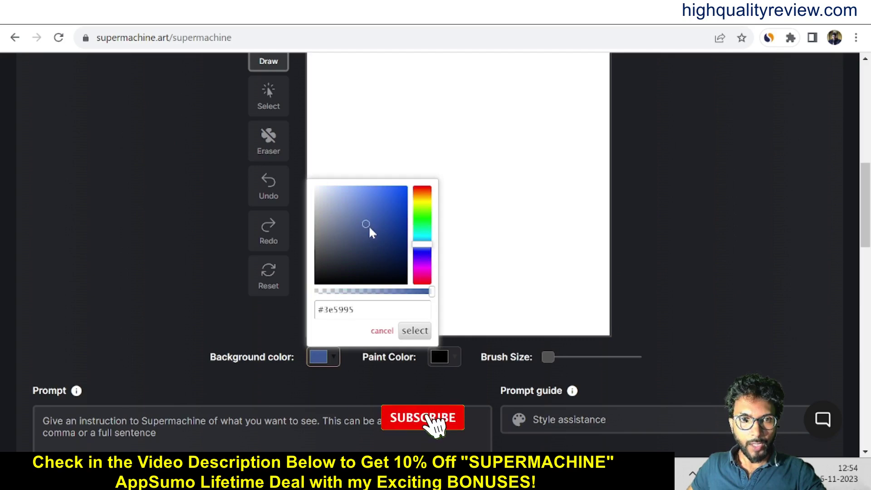
left_click(413, 330)
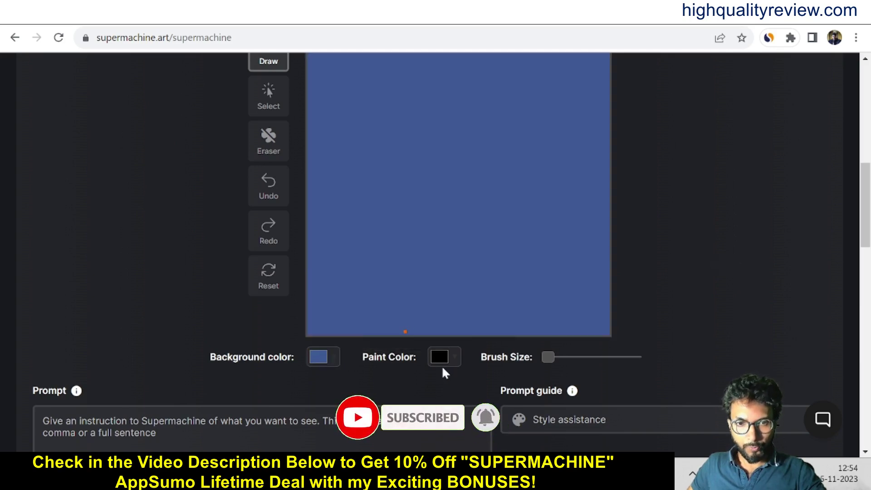
scroll(701, 311, "up", 2)
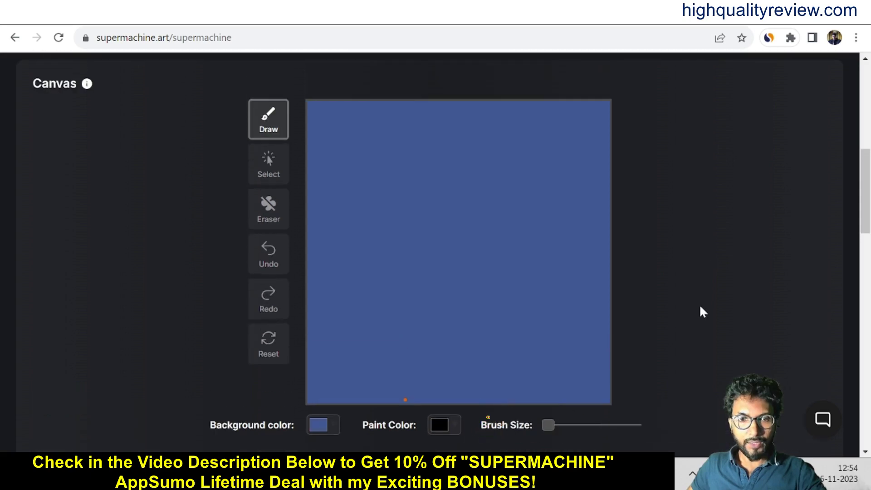
Enter 'Make money online' as the canvas prompt.
scroll(701, 312, "down", 5)
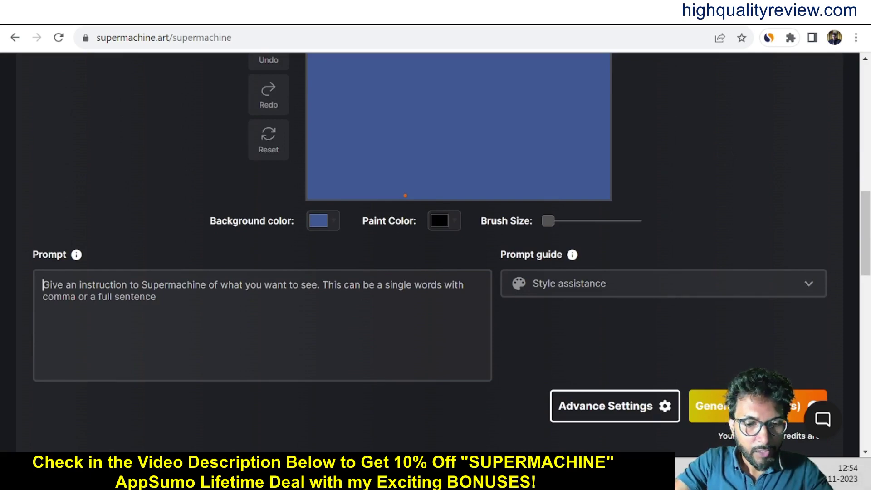
type("Ma")
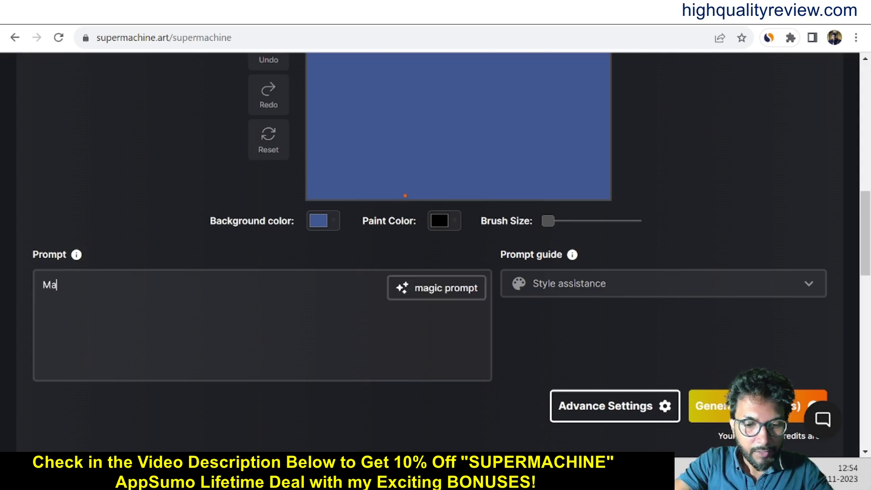
type("ke mon")
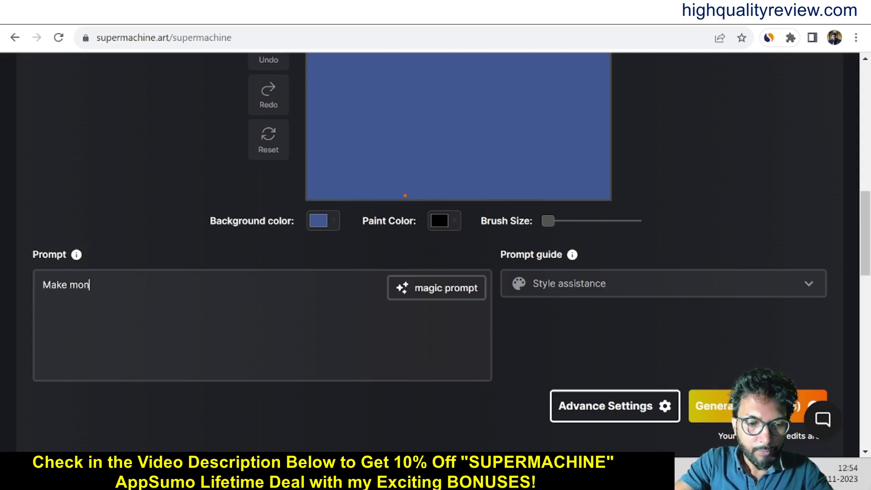
type("ey on")
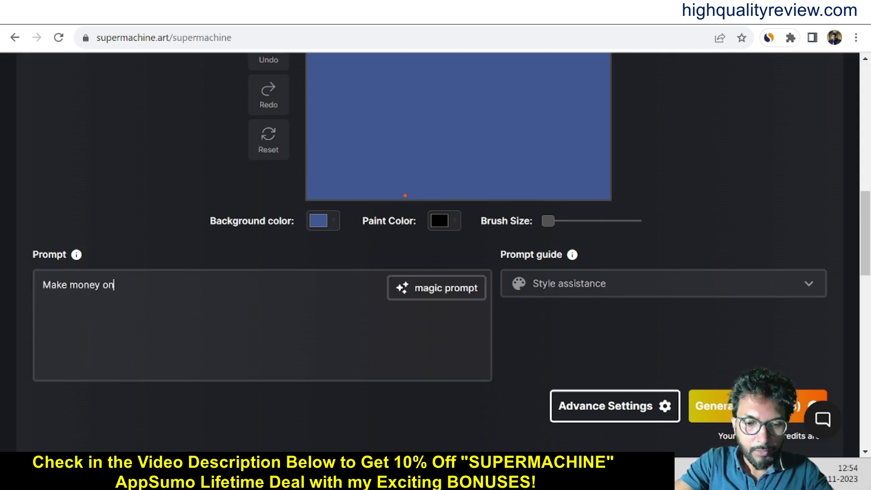
type("line")
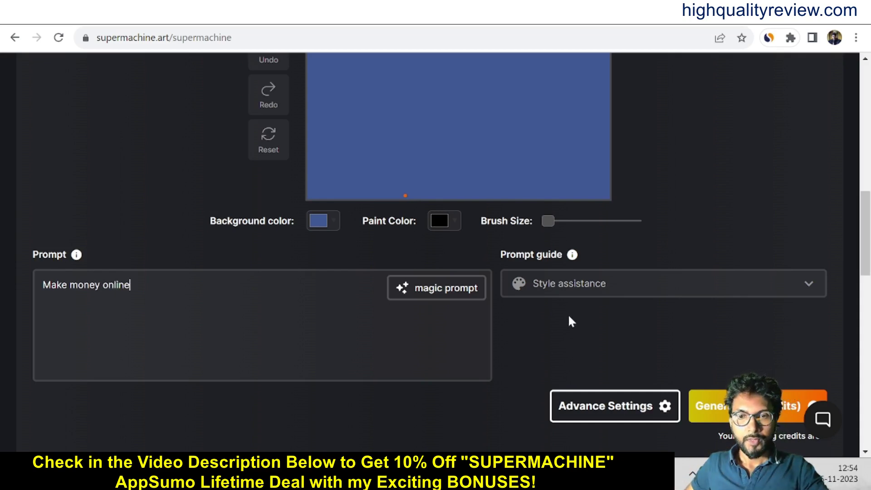
scroll(610, 336, "down", 3)
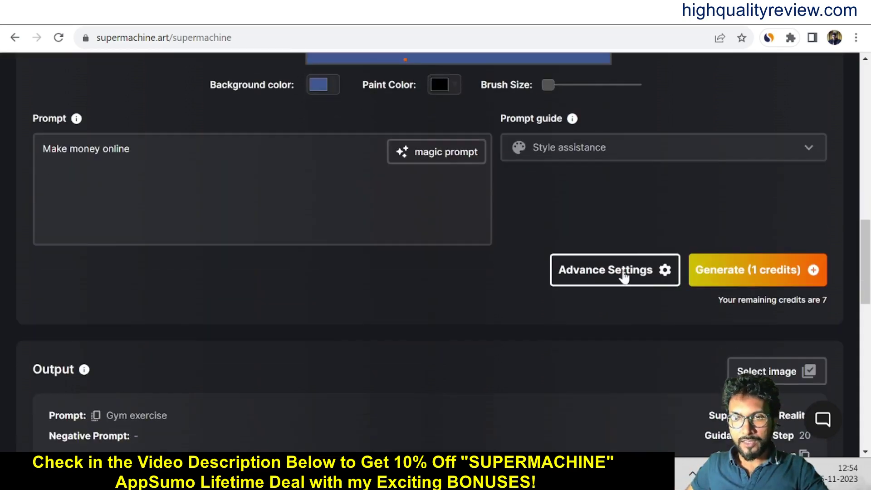
Set canvas output to Portrait (3:4) 384 × 512, one image, Euler a sampler, Home album.
left_click(624, 272)
scroll(589, 281, "down", 3)
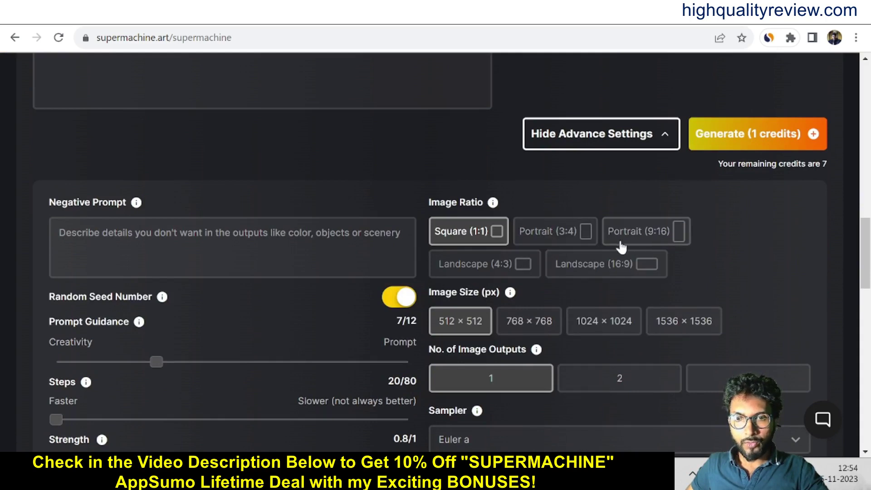
left_click(557, 236)
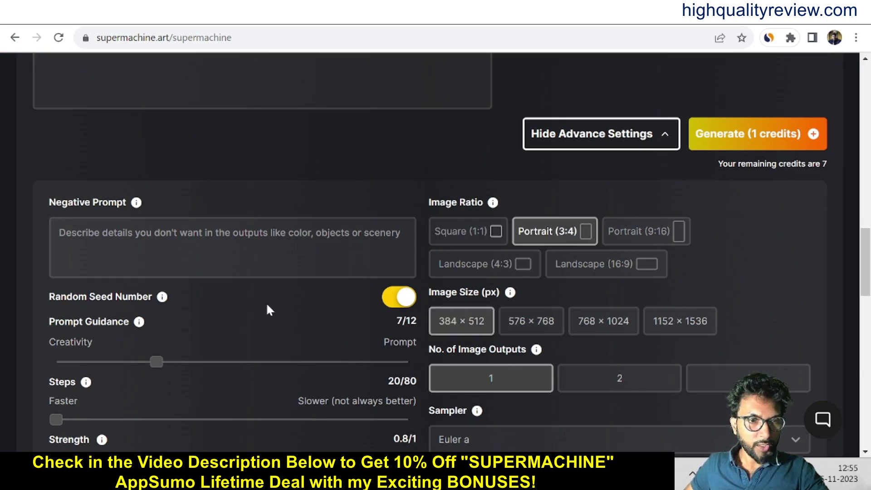
scroll(257, 313, "down", 1)
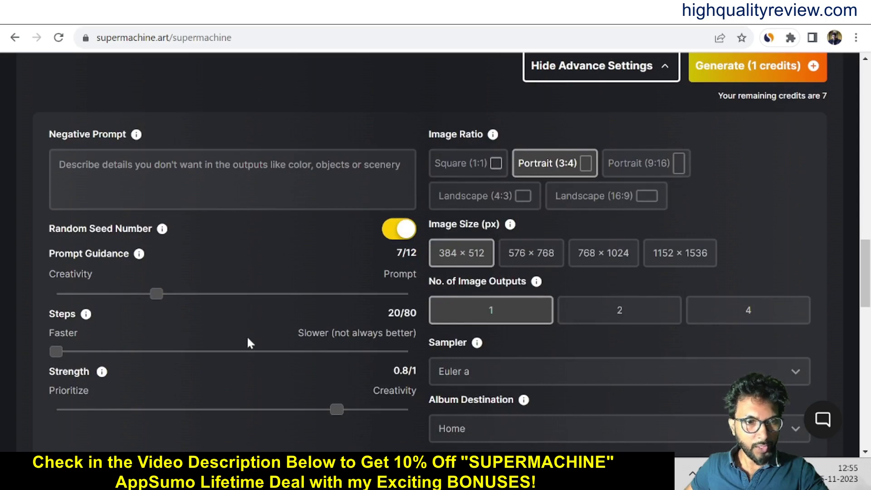
scroll(236, 338, "down", 2)
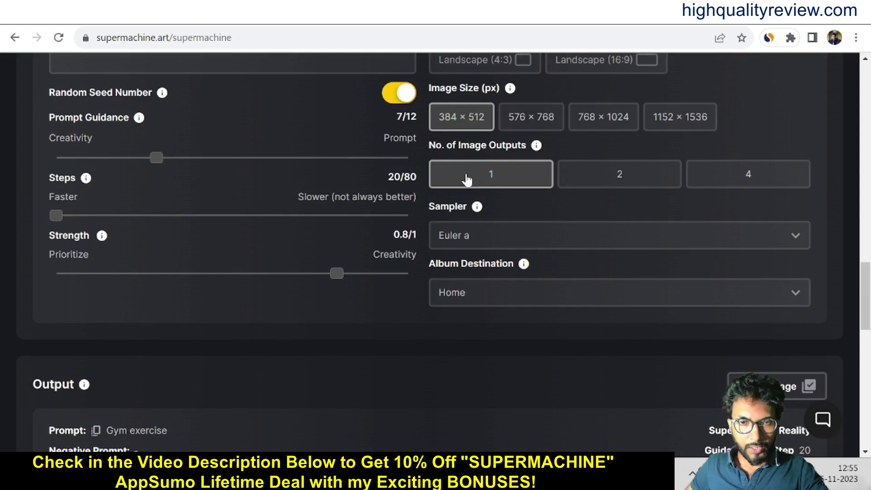
scroll(269, 362, "down", 3)
scroll(562, 350, "up", 10)
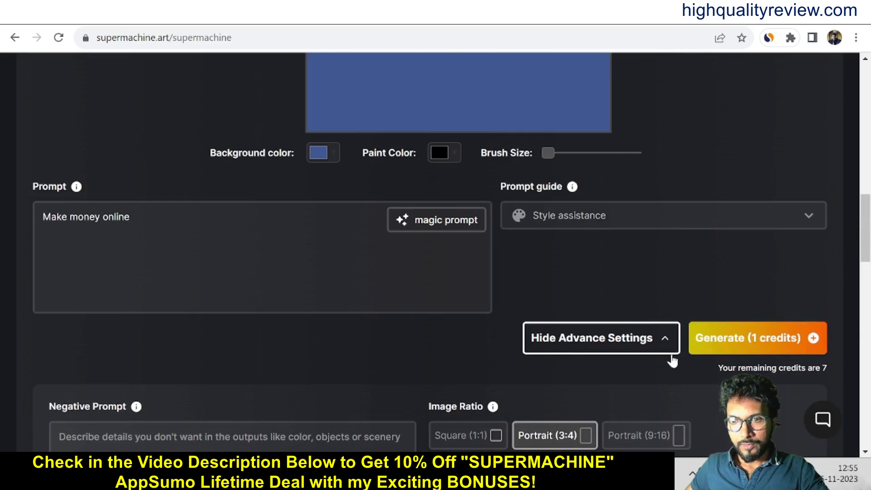
Generate the 'Make money online' image and view the blue finance-dashboard result.
left_click(748, 346)
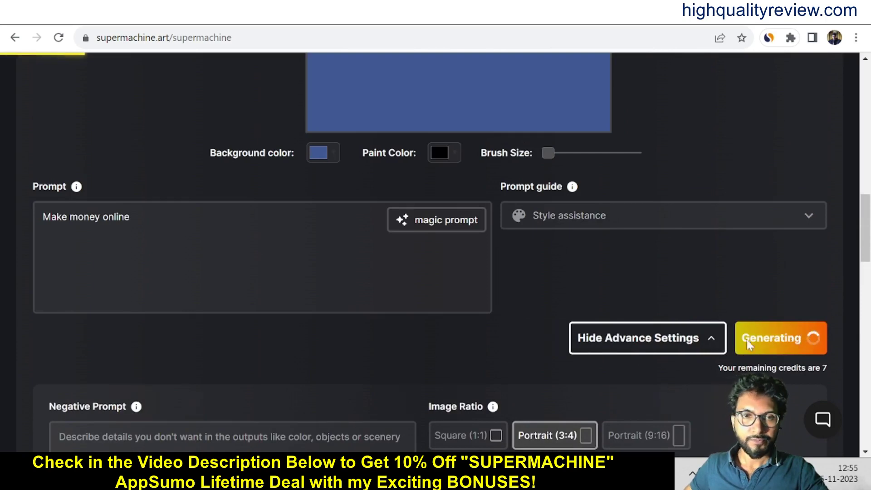
scroll(736, 323, "up", 7)
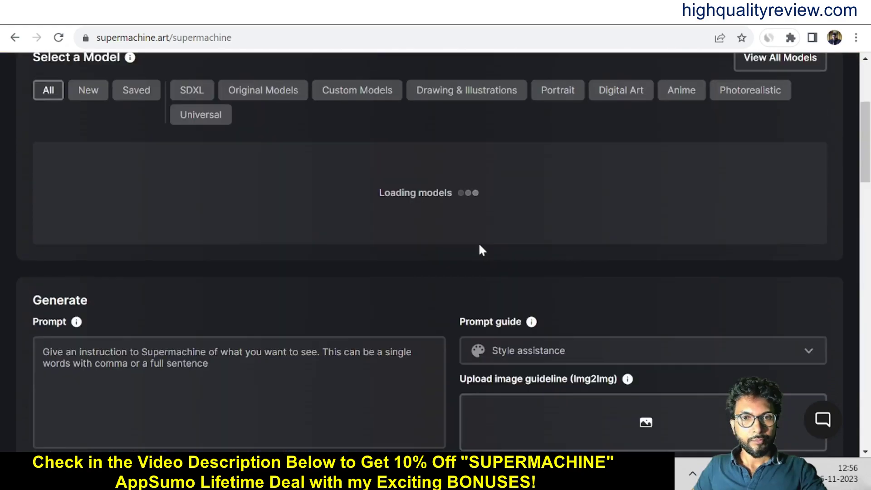
scroll(480, 246, "down", 9)
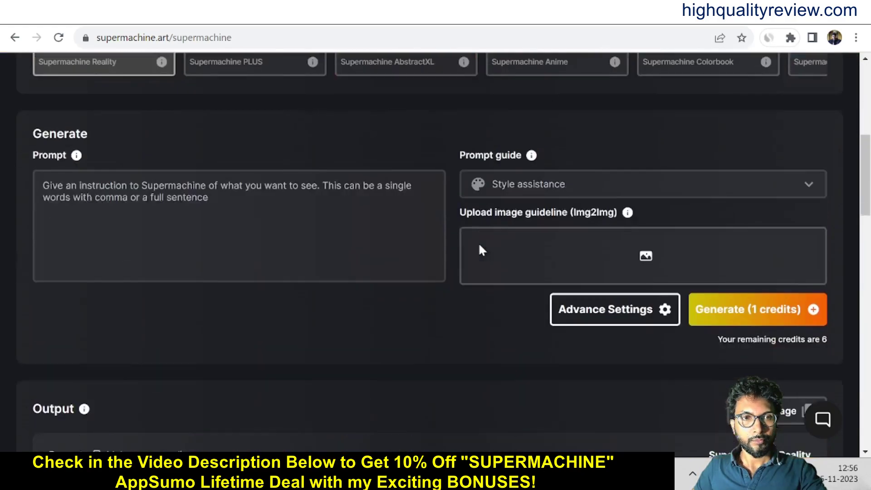
scroll(482, 250, "down", 4)
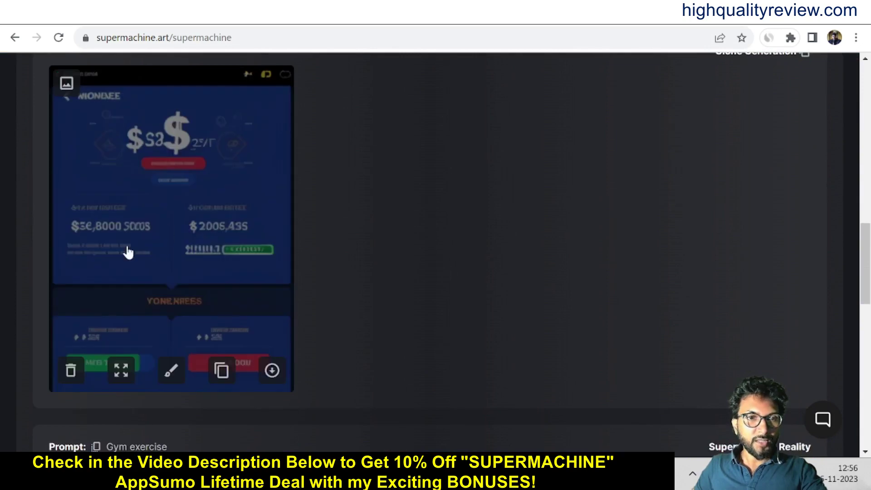
scroll(431, 268, "up", 1)
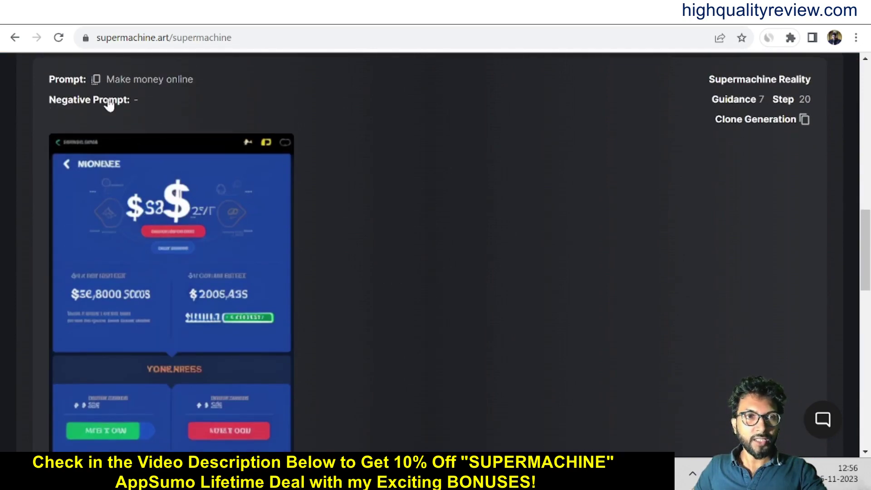
scroll(412, 258, "down", 3)
scroll(412, 258, "up", 3)
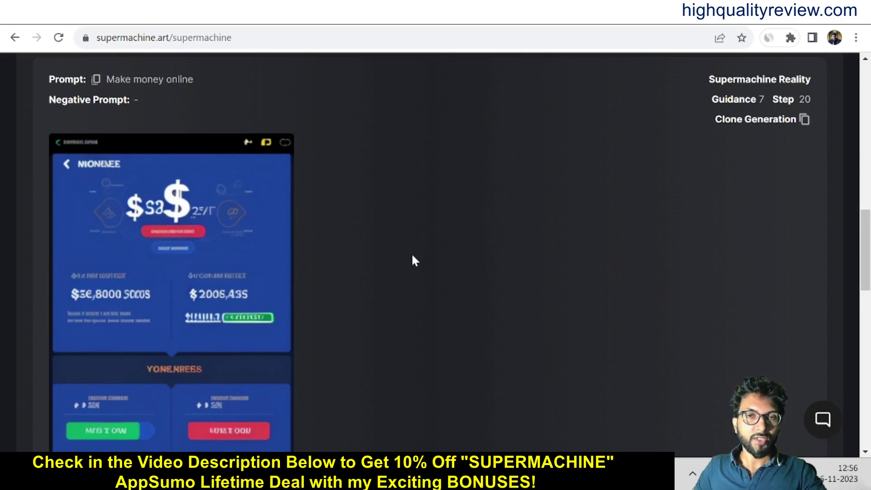
scroll(413, 257, "up", 8)
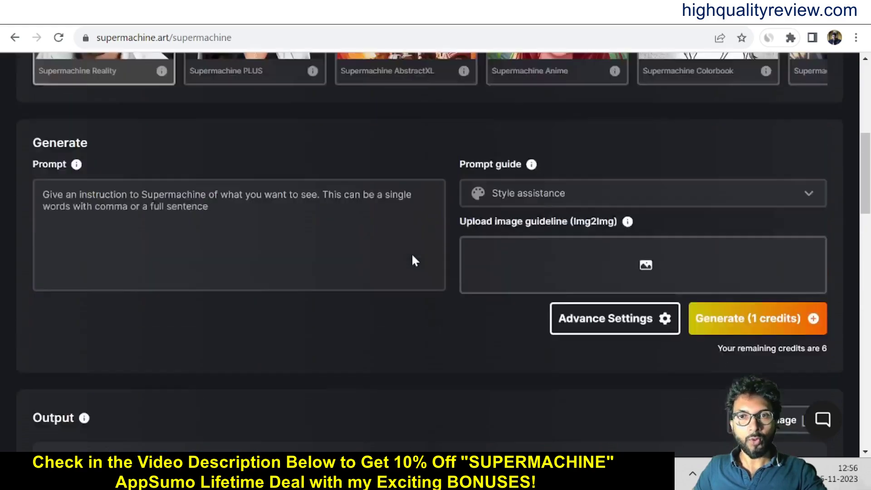
scroll(413, 256, "up", 8)
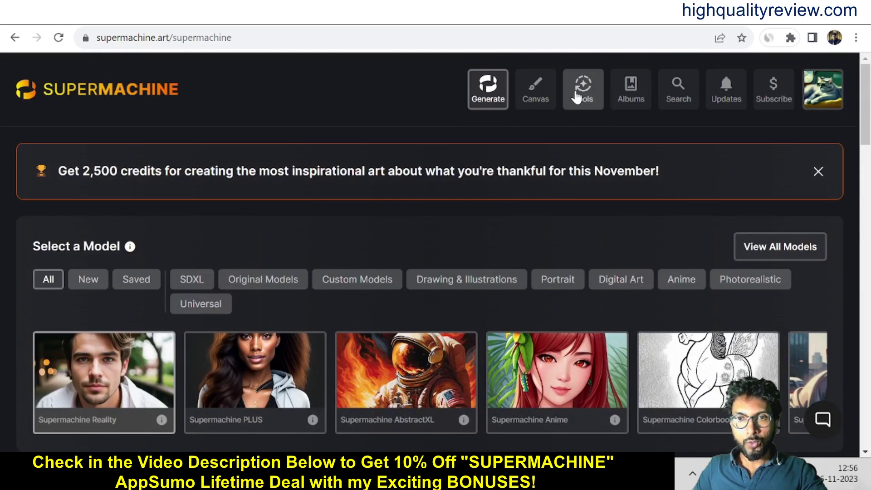
In Tools, try Face Swap, dismiss its premium-only popup, and reach the Remove Background tool.
left_click(583, 93)
scroll(140, 363, "down", 3)
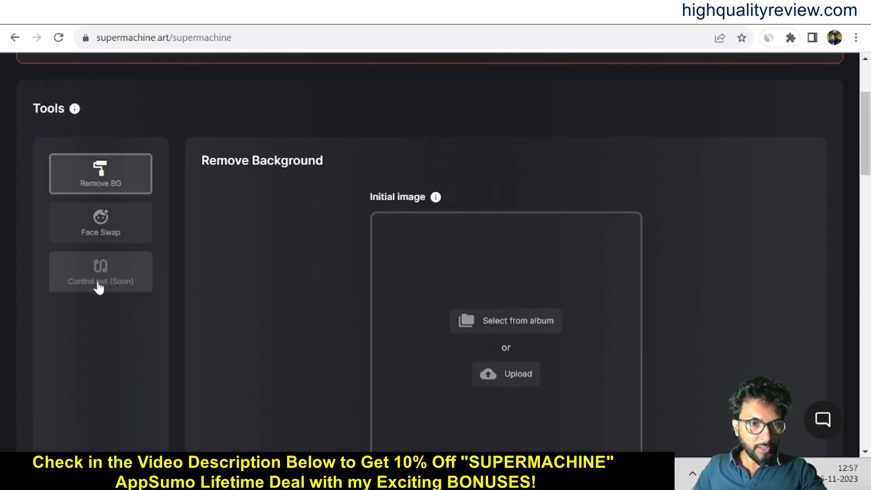
left_click(101, 226)
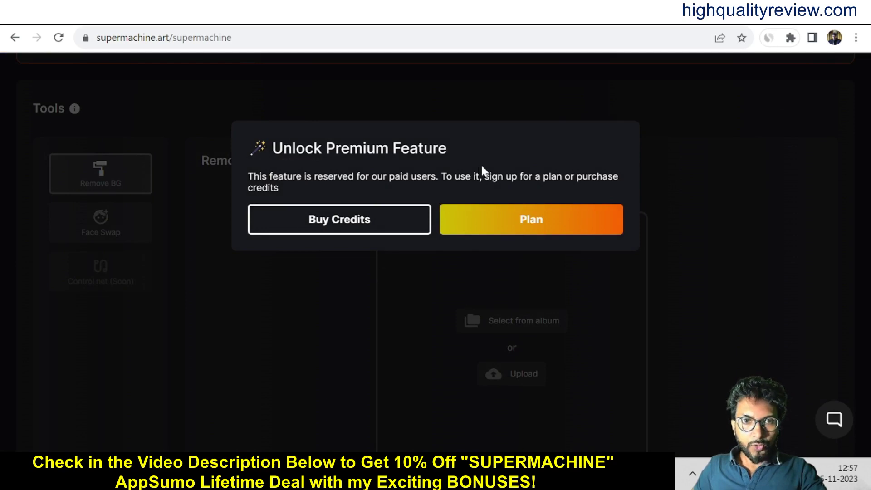
left_click(232, 361)
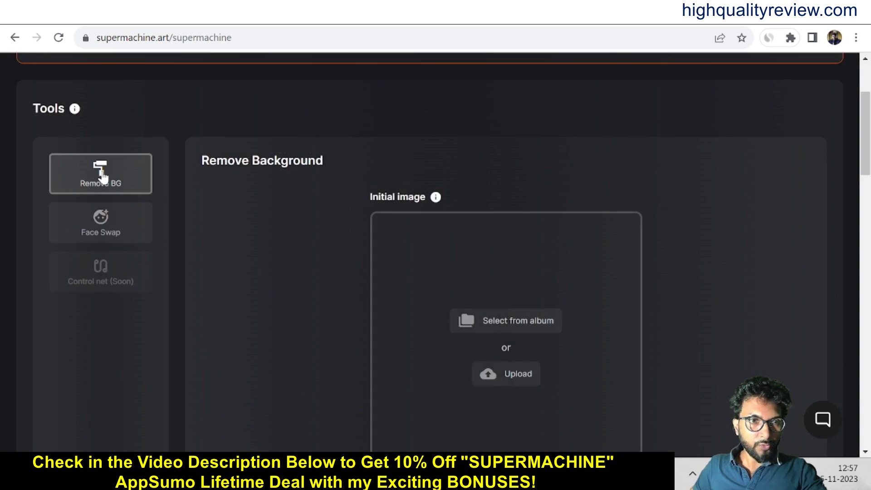
scroll(642, 326, "down", 2)
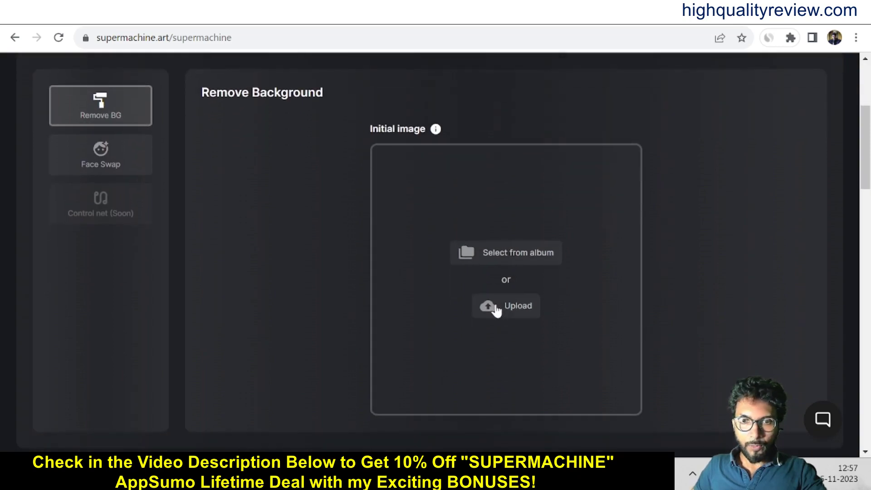
Upload the portrait photo and remove its background to get a cut-out of the person.
left_click(496, 308)
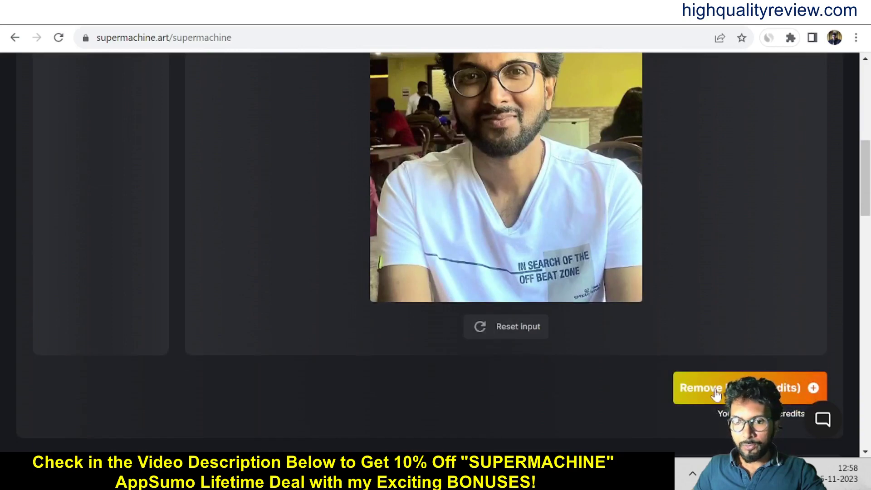
left_click(716, 392)
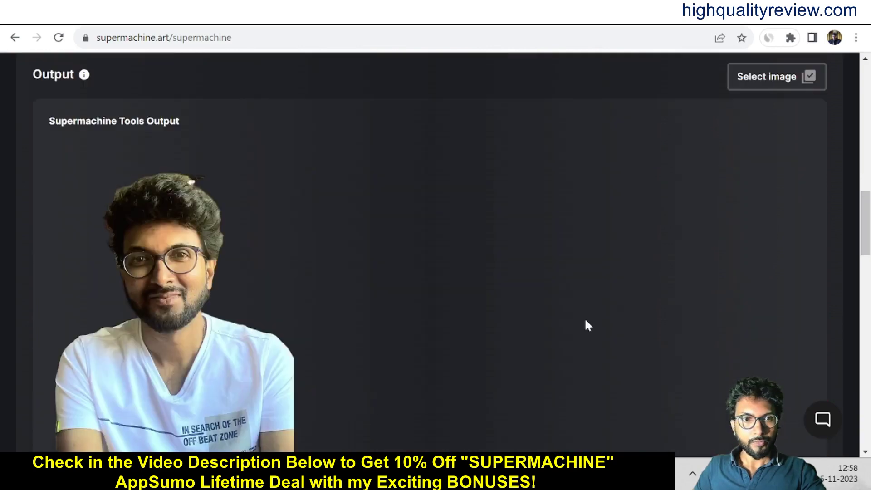
scroll(395, 325, "down", 1)
scroll(394, 325, "up", 1)
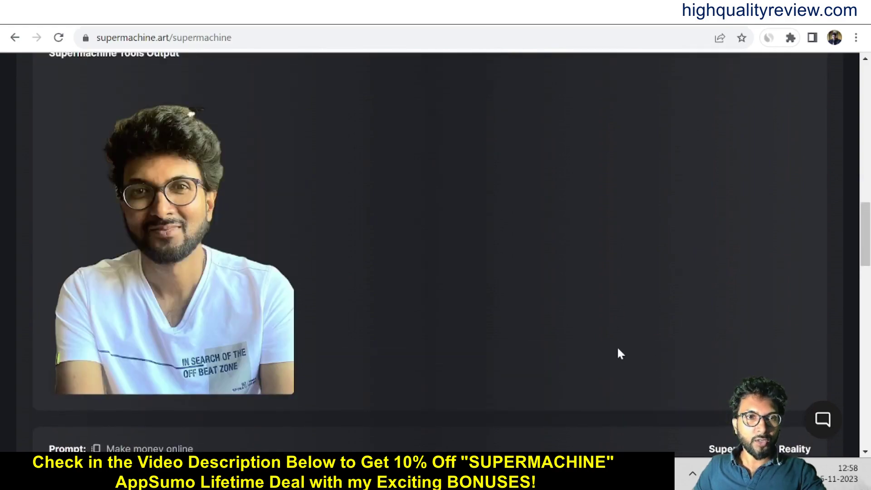
scroll(598, 343, "up", 10)
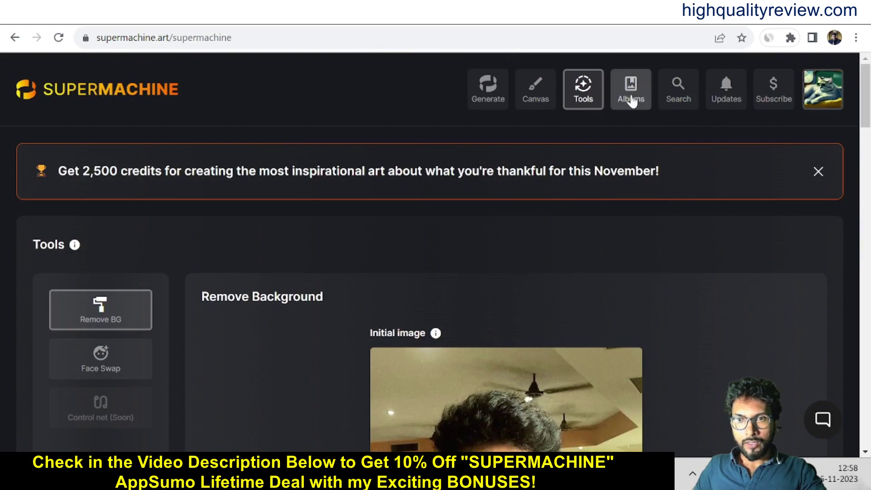
Browse the Home album's portrait, money dashboard, gym and dog images on the Albums page.
left_click(631, 90)
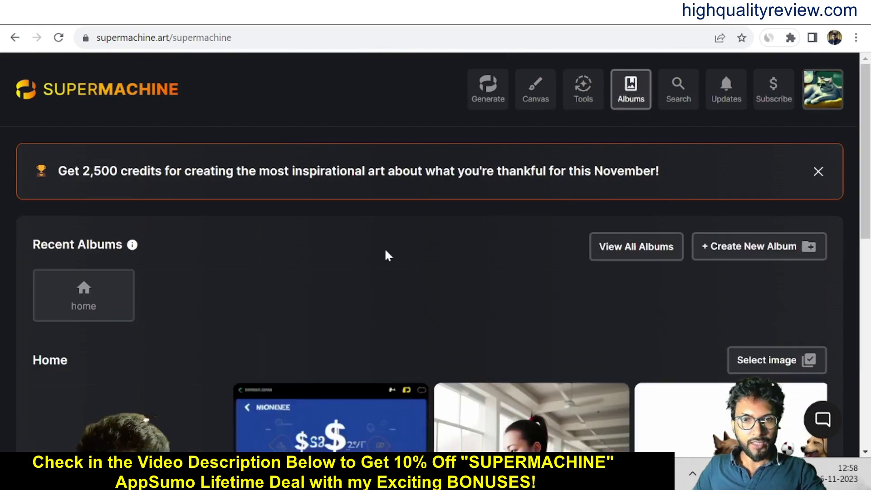
scroll(408, 247, "down", 3)
scroll(434, 235, "down", 8)
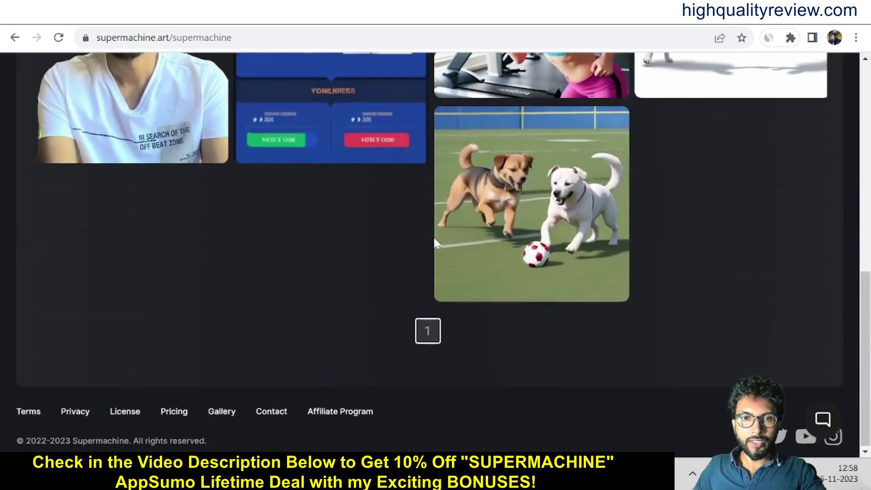
scroll(433, 236, "up", 9)
scroll(433, 244, "up", 2)
scroll(434, 243, "down", 9)
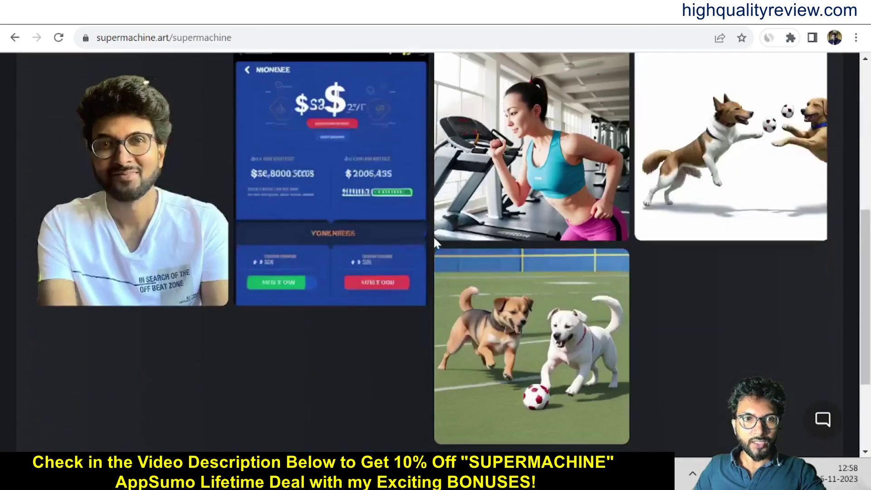
scroll(434, 243, "up", 9)
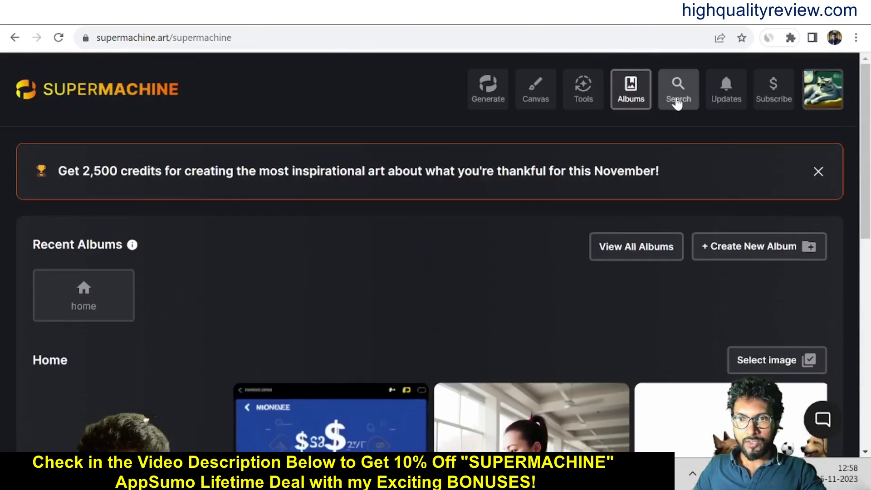
Search inspirations for 'Weight loss' and scroll through the resulting image grid.
left_click(677, 104)
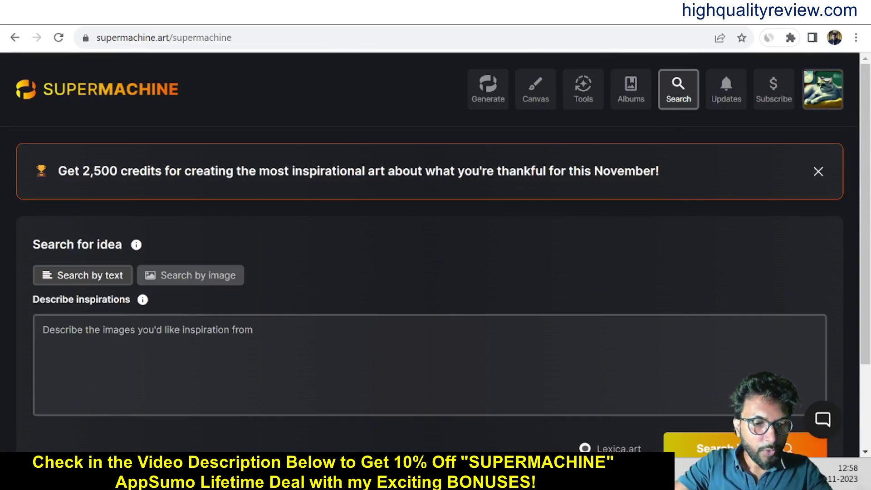
type("Weigh")
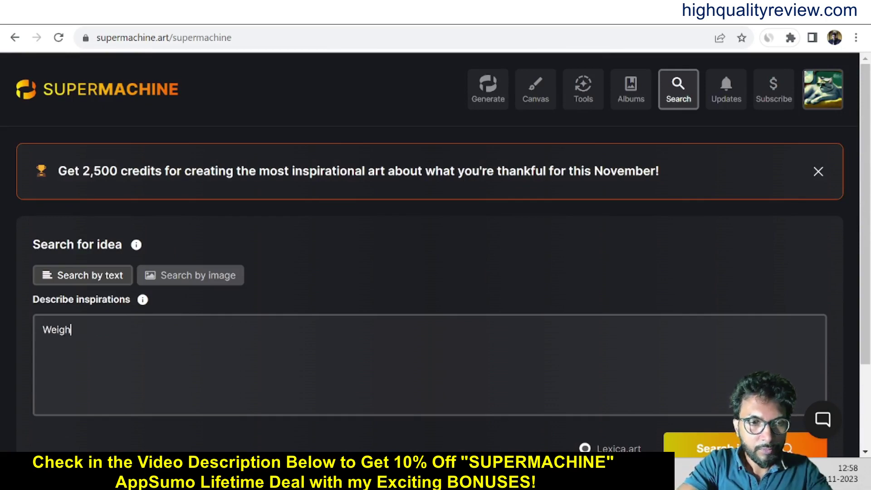
type("t loss")
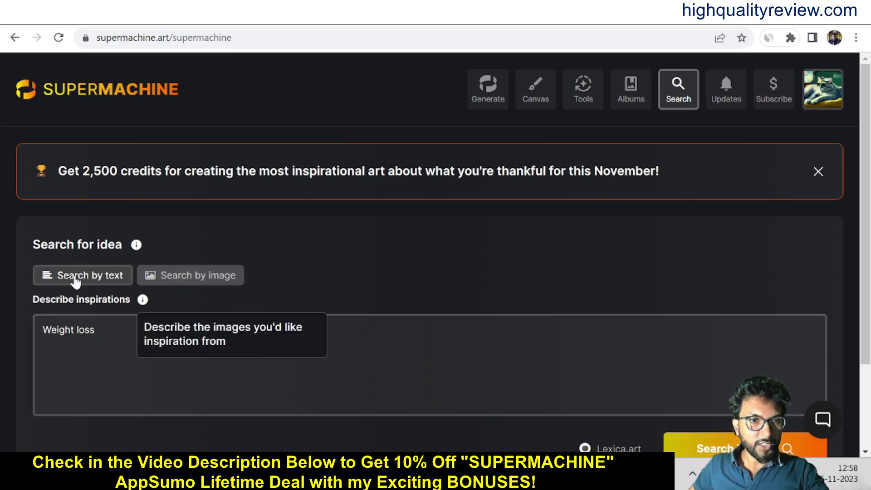
scroll(220, 281, "down", 2)
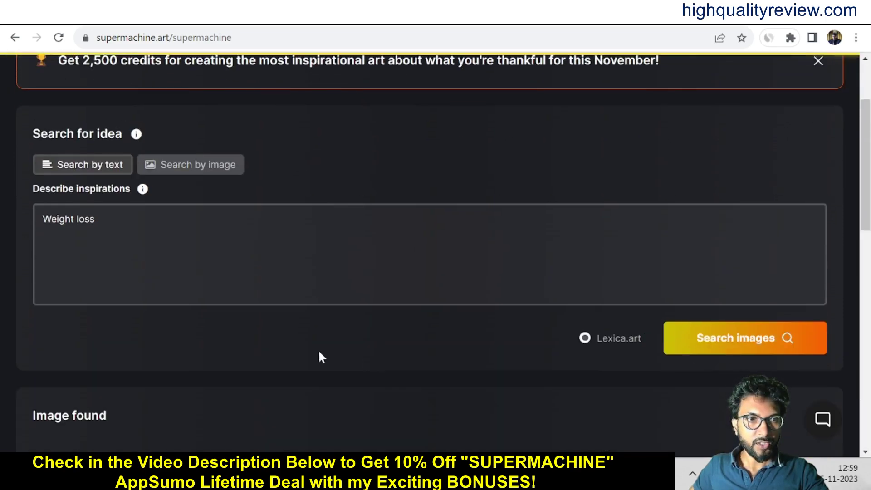
scroll(389, 354, "down", 5)
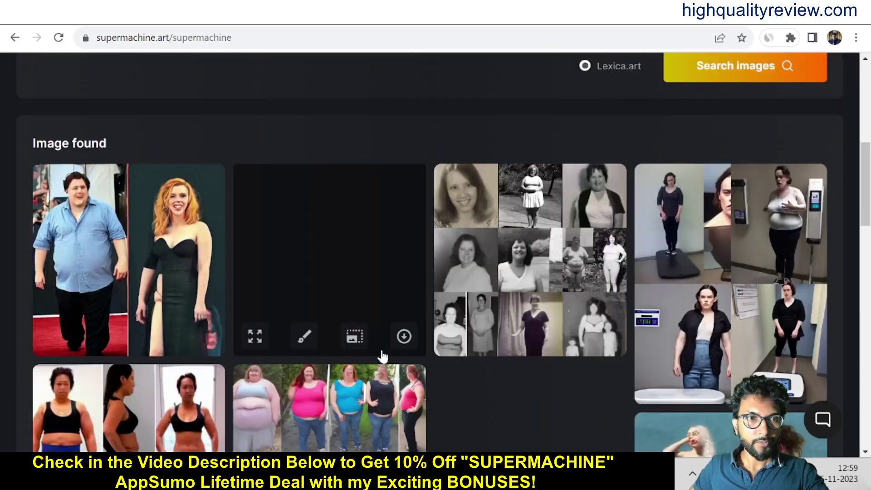
scroll(499, 317, "down", 10)
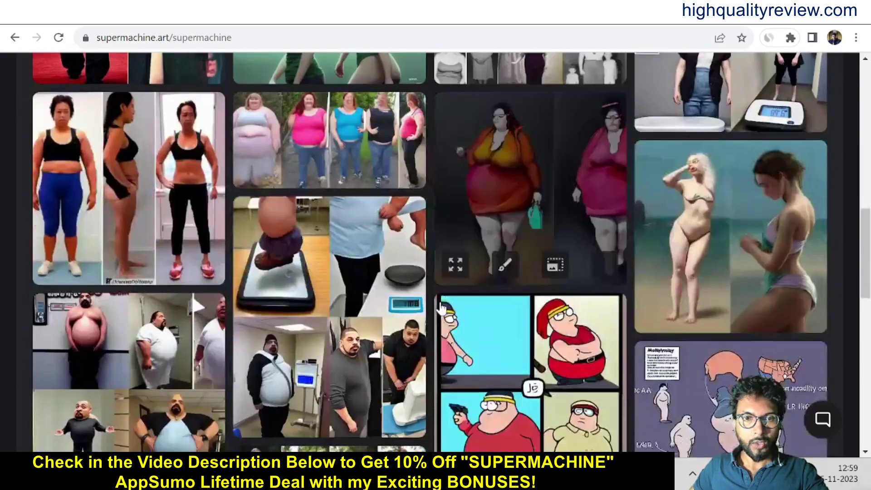
scroll(440, 308, "down", 4)
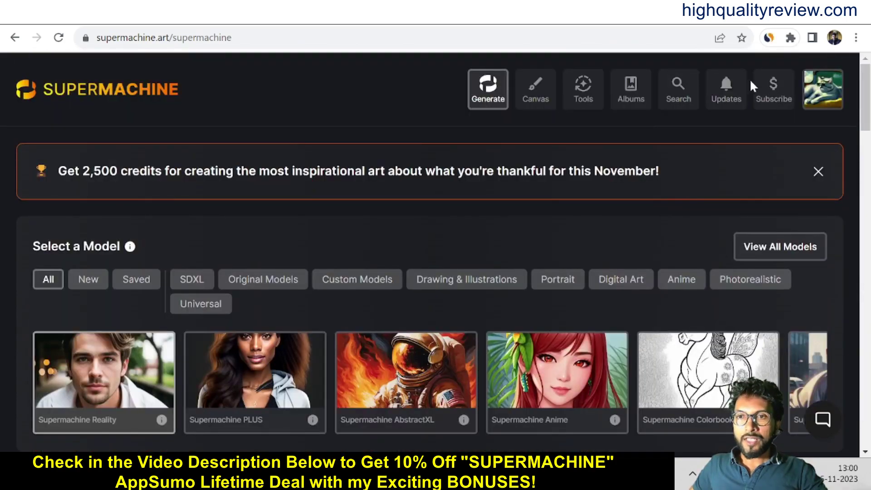
Check the Updates list, close it, and return to the SUPERMACHINE home page.
left_click(724, 98)
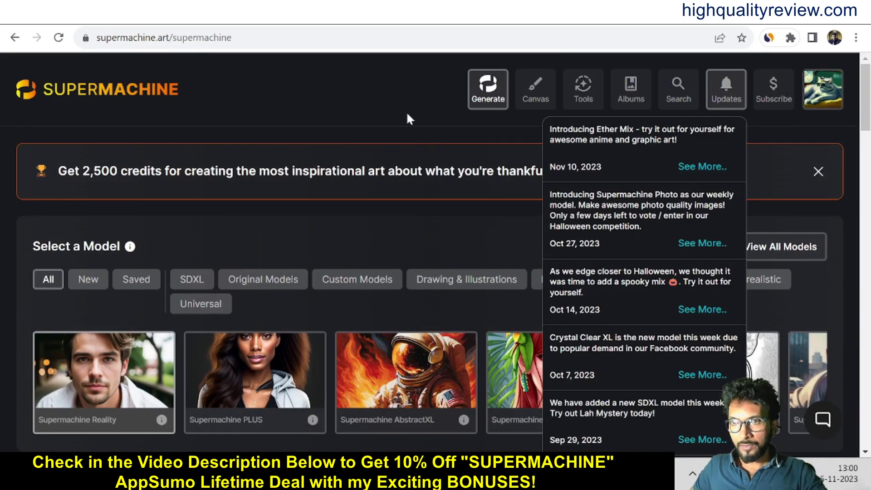
left_click(319, 92)
left_click(132, 90)
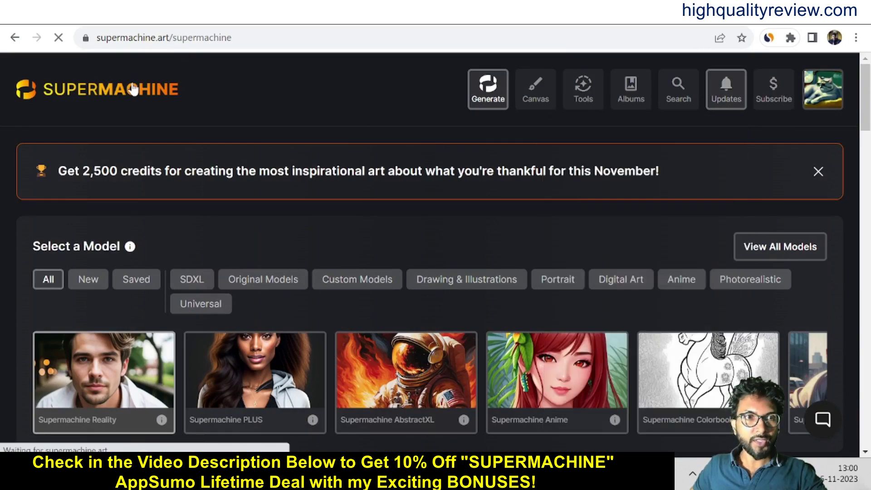